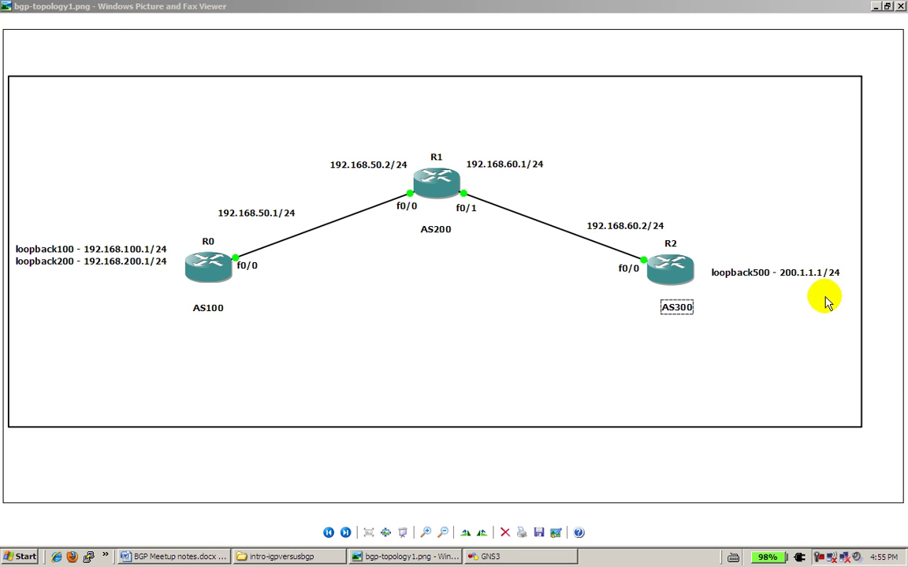
Bring the GNS3 project forward, then return to the bgp-topology1.png diagram beside R0's console.
click(523, 556)
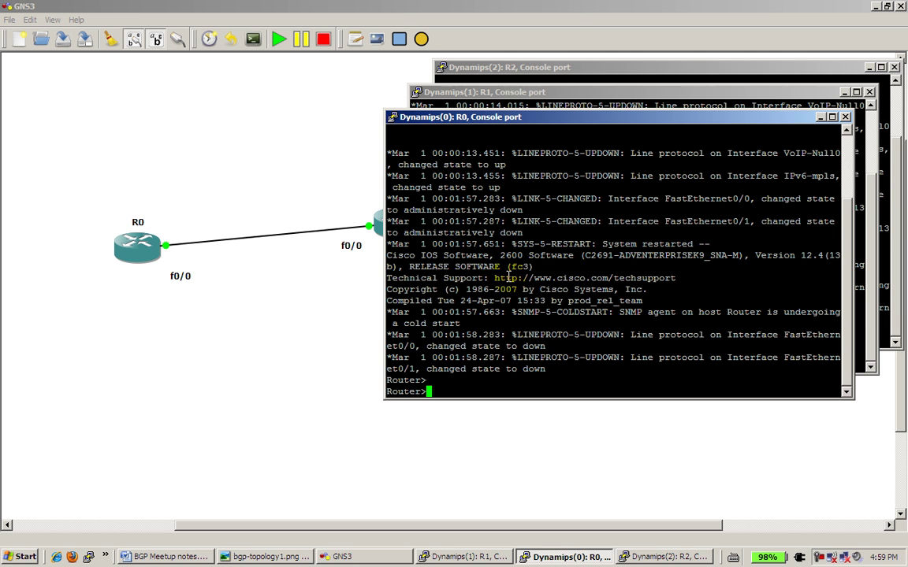
click(276, 555)
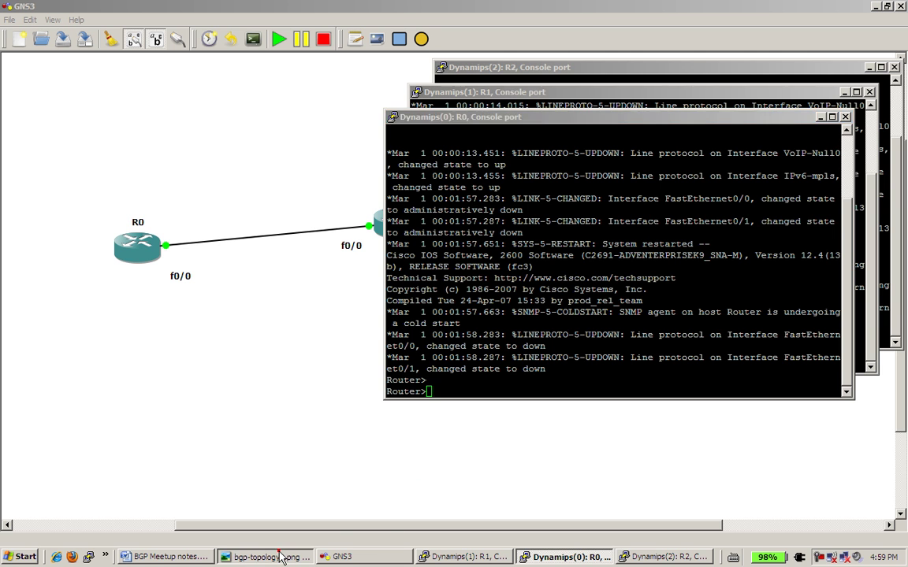
On R0's console, enter global configuration and set the hostname to router0.
click(563, 556)
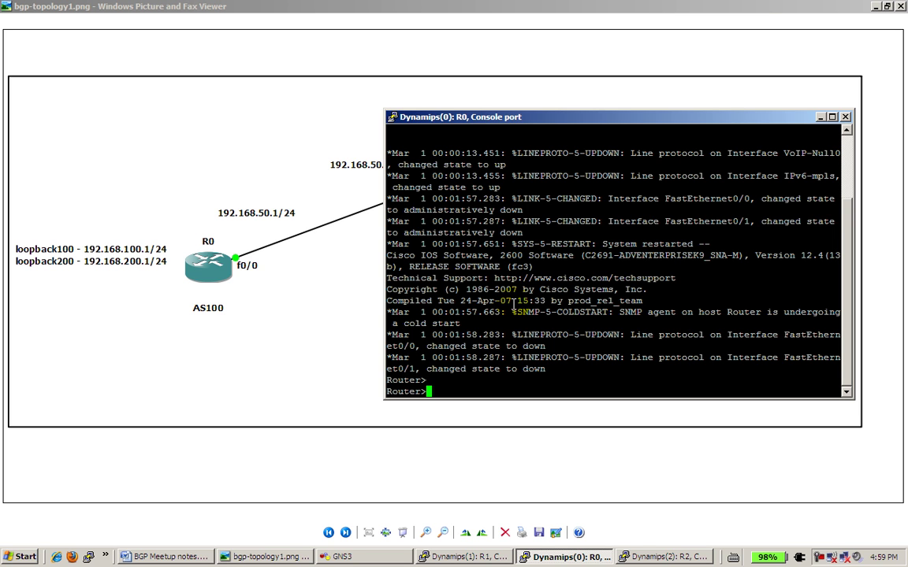
text(enable)
key(Return)
text(conf t)
key(Return)
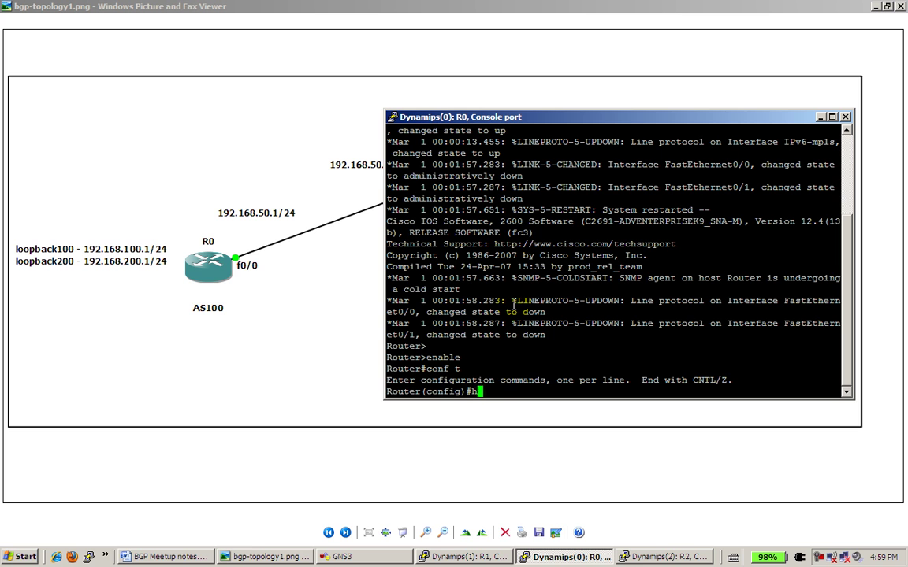
text(hostname router0)
key(Return)
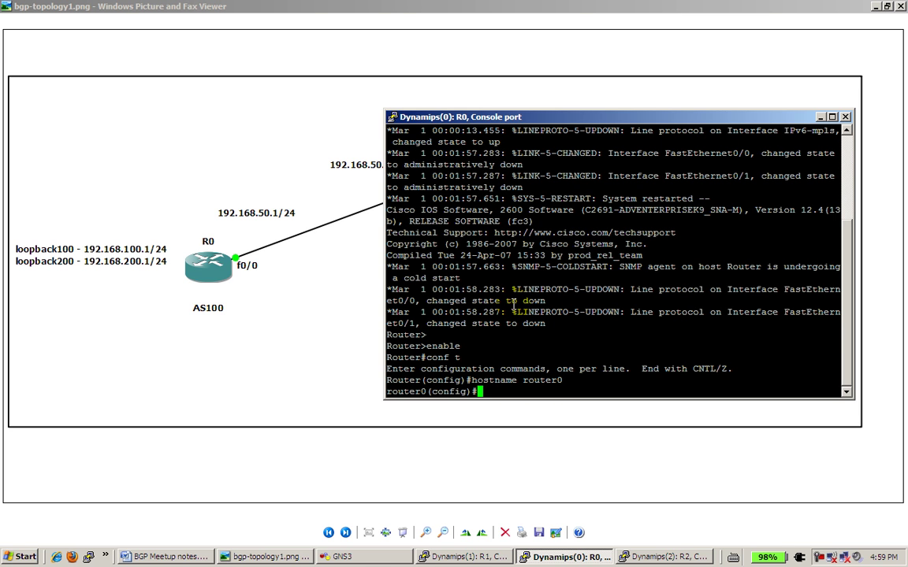
Disable domain lookup and give console line 0 no exec-timeout and logging synchronous.
text(no ip domain-loop)
text(up)
key(Return)
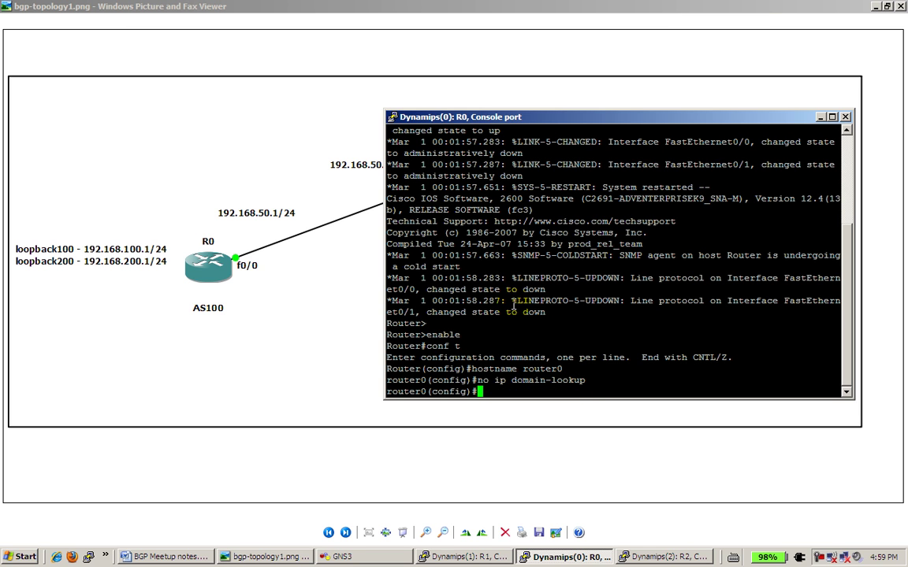
text(line con 0)
key(Return)
key(BackSpace)
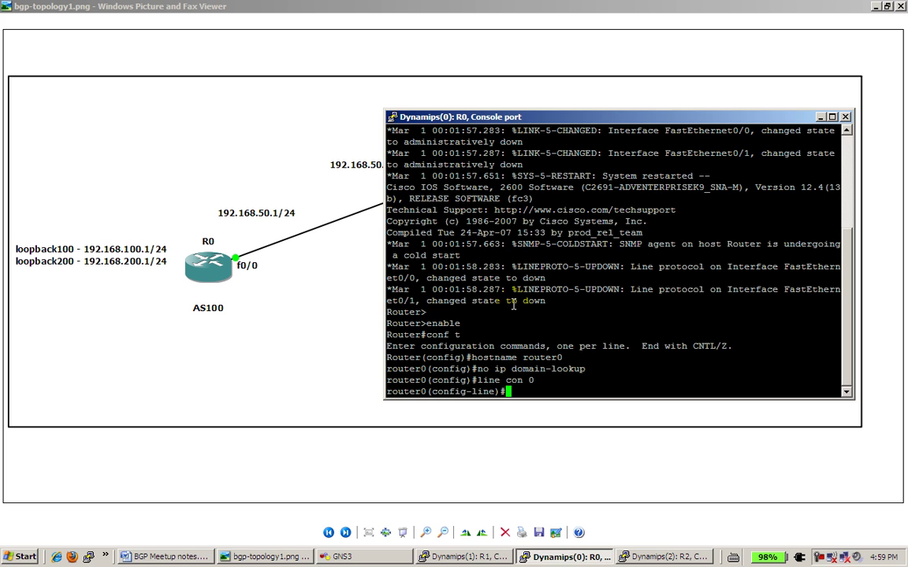
text(no exec-timeout)
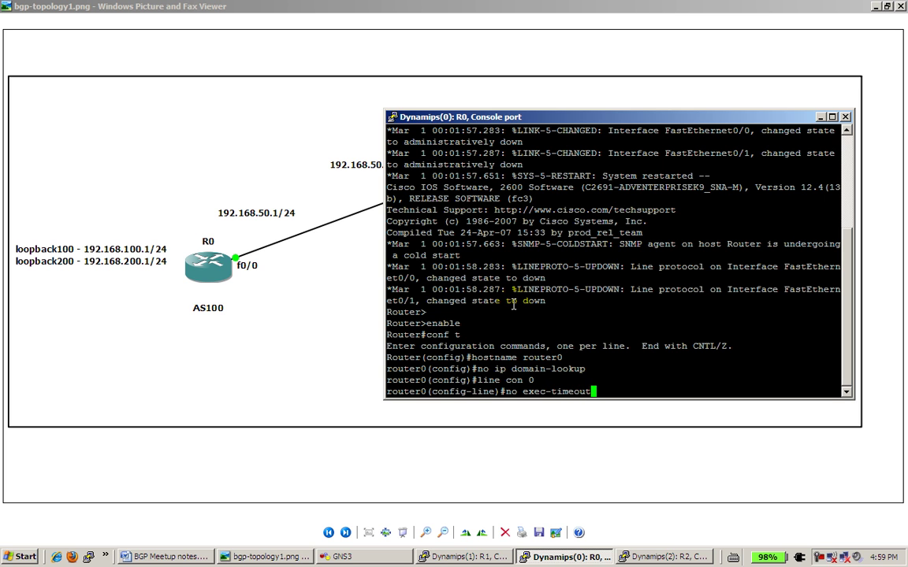
key(Return)
text(logging)
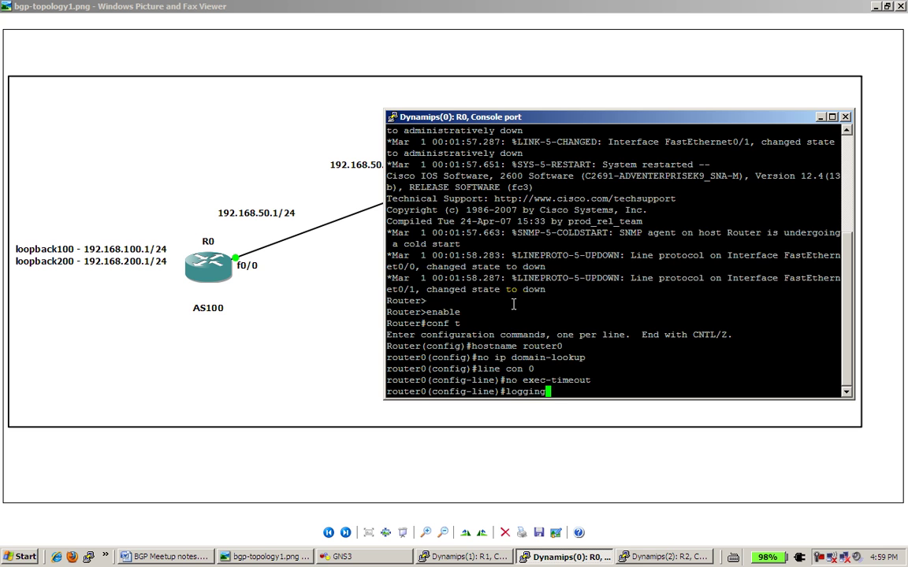
text( synch)
key(Tab)
key(Return)
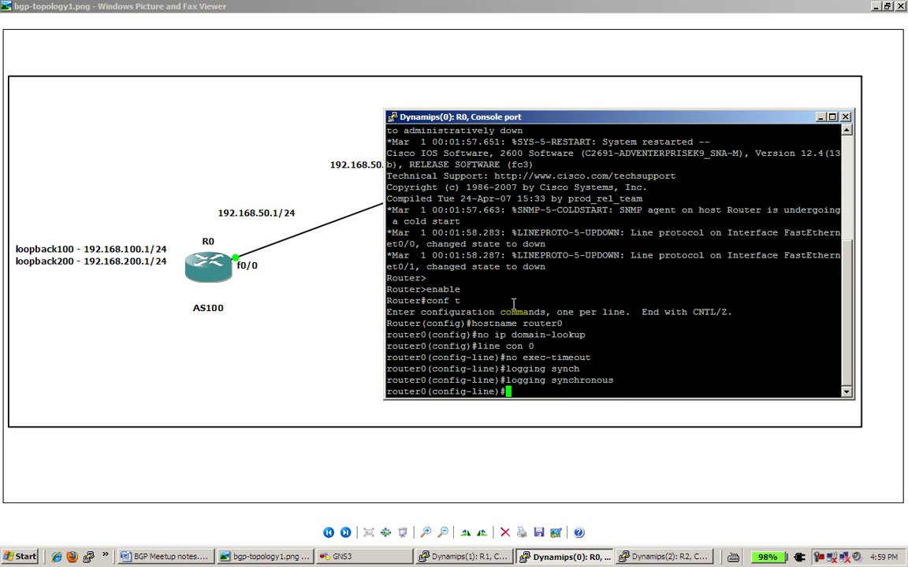
Assign loopback100 192.168.100.1/24 and loopback200 192.168.200.1/24 on router0.
text(int loopback100)
key(Return)
text(ip )
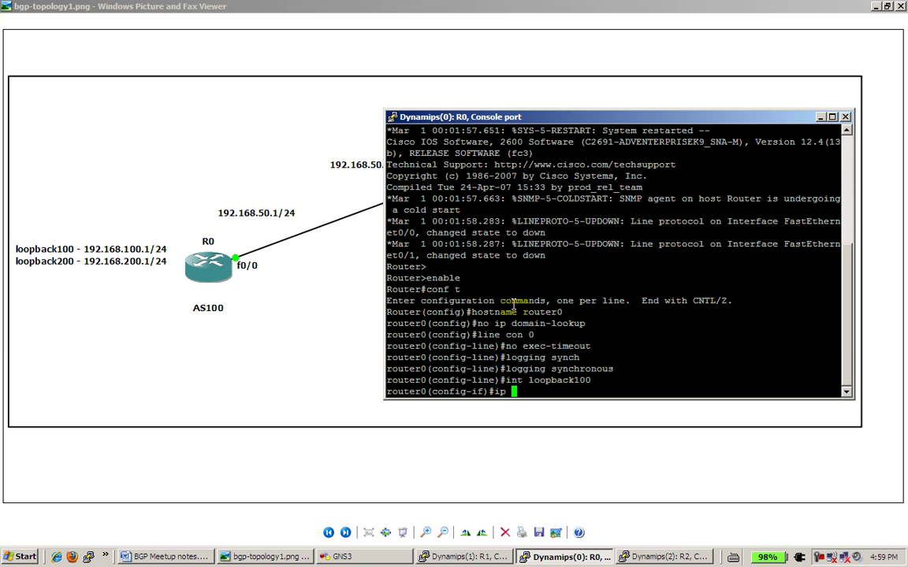
text(a192.168.100.)
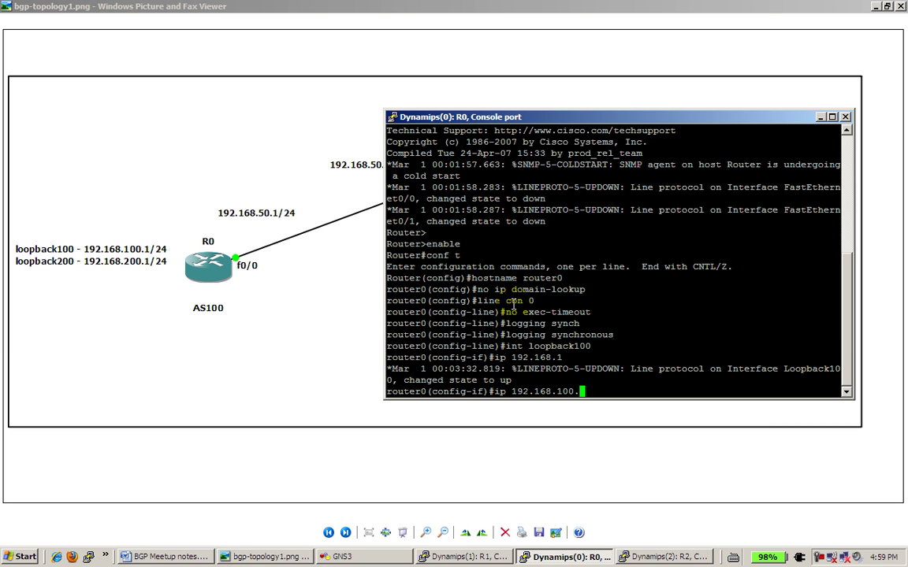
text(1 255.255.255.0)
key(Return)
text(in)
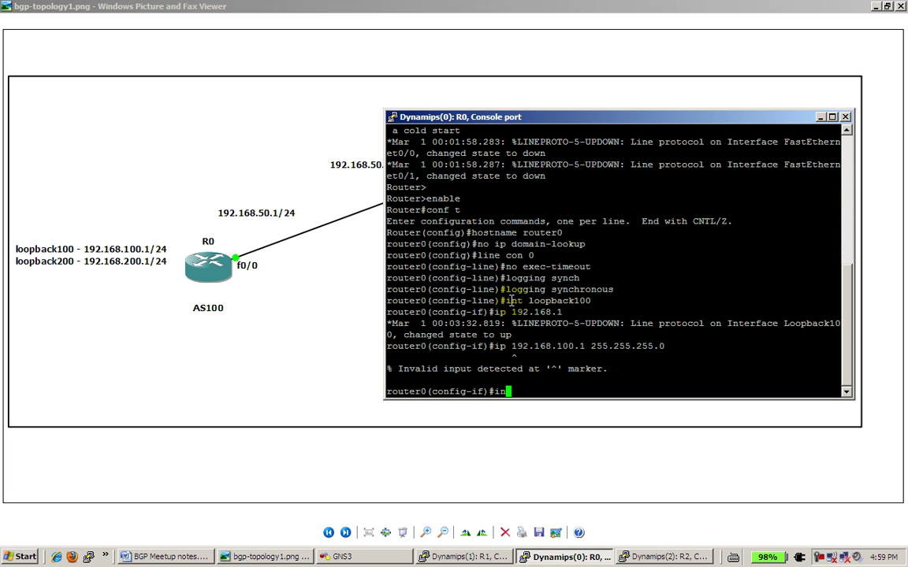
key(BackSpace)
key(BackSpace)
text(ip address 192.168.100)
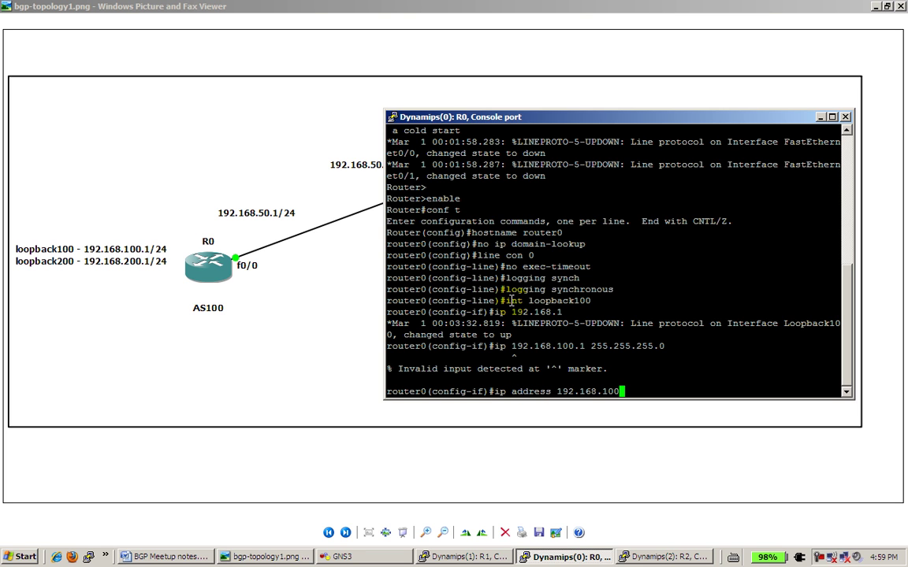
text(.1 255.255.255.255.0)
key(Return)
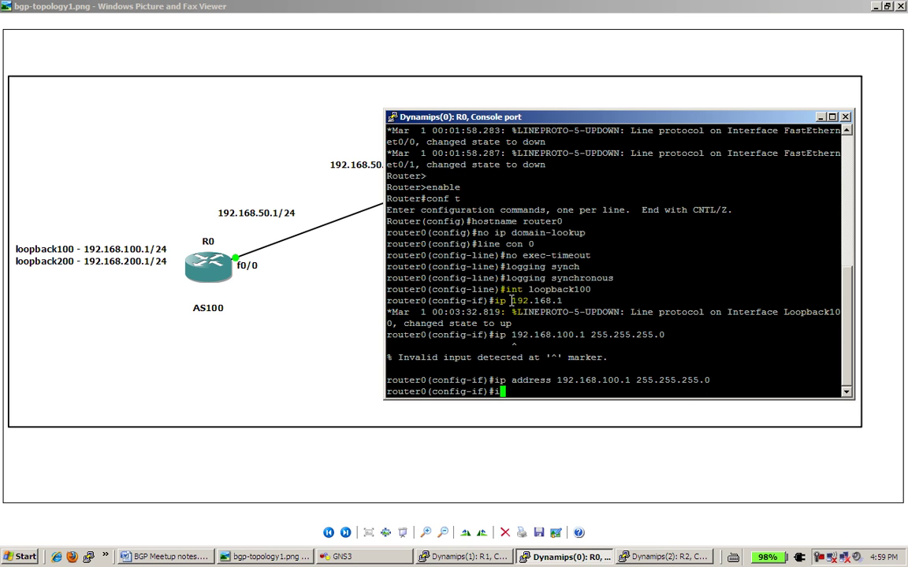
text(int loopback200)
key(Return)
text(ip address)
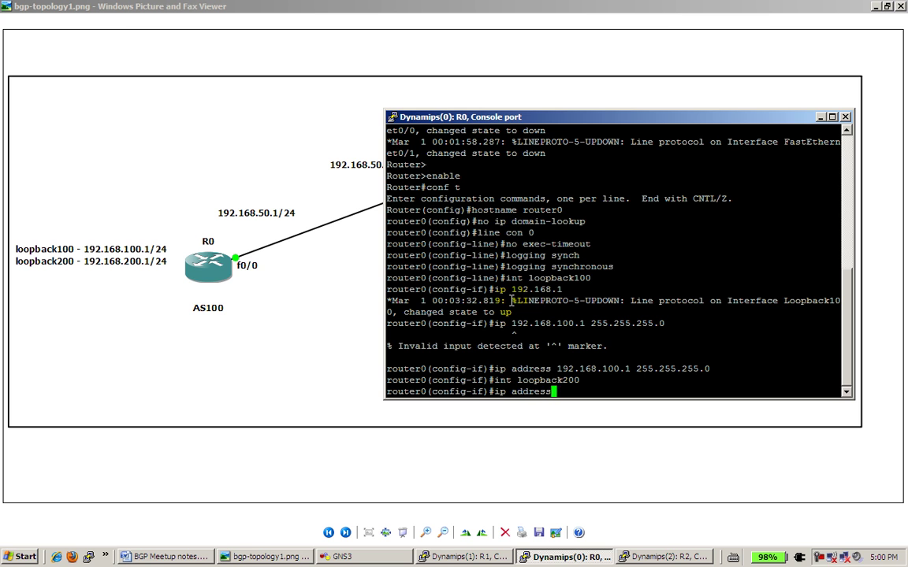
text( 192.168.200)
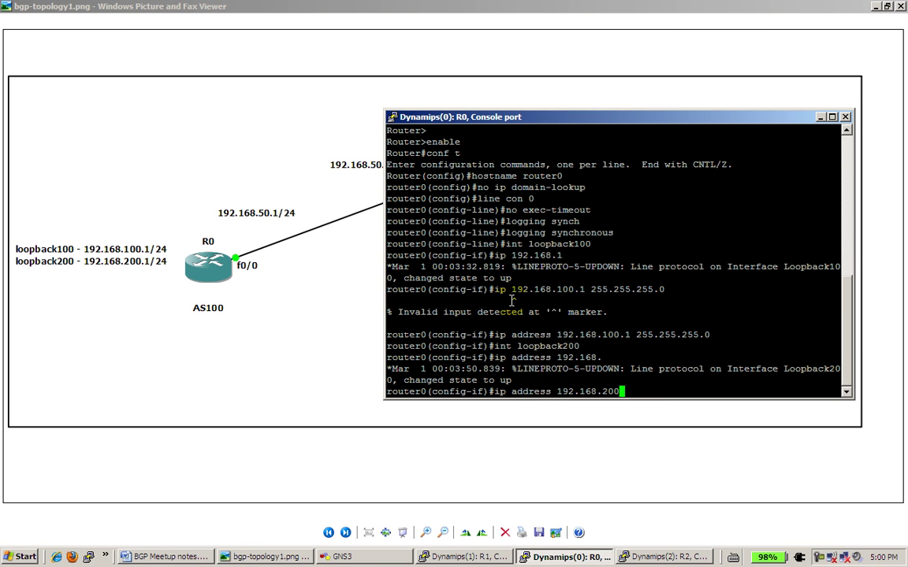
text(.1 255.255.255.0)
key(Return)
Give FastEthernet0/0 192.168.50.1/24 and bring it up with no shut.
text(int fast 0/0)
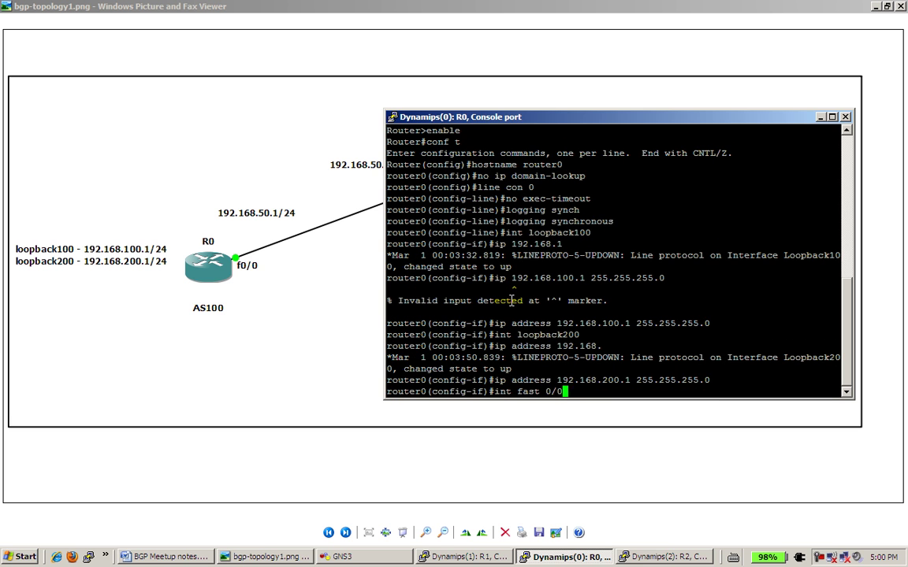
key(Return)
text(ip add)
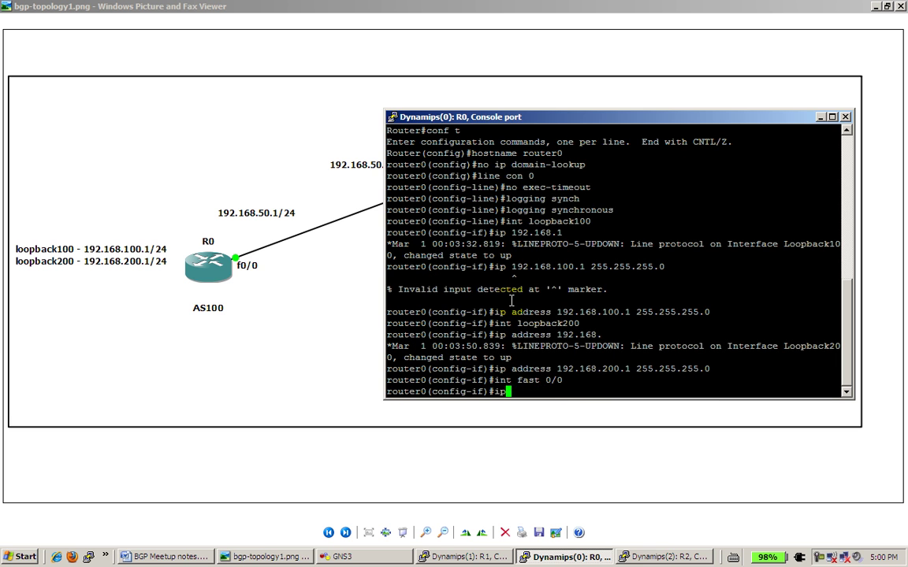
key(Tab)
text(192.16)
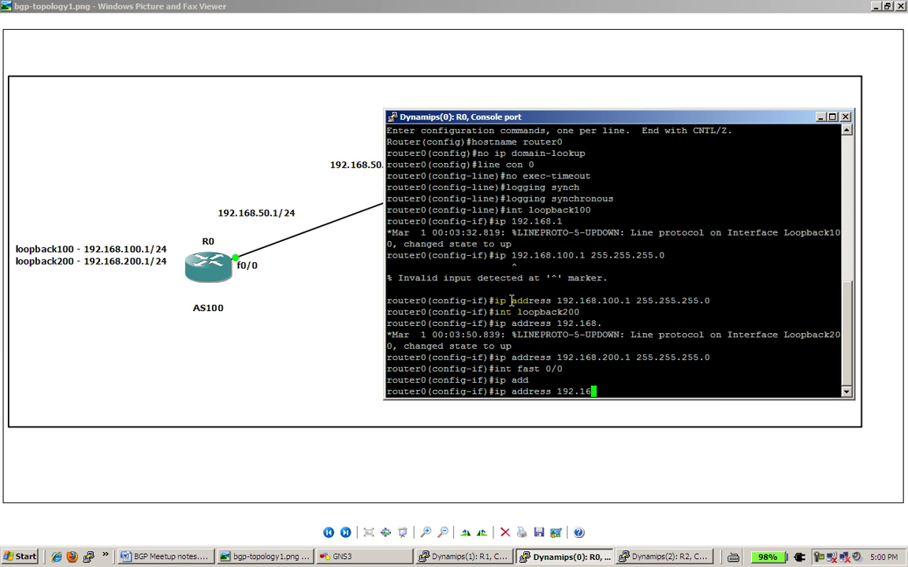
text(8.50.`1 255.255.255.0)
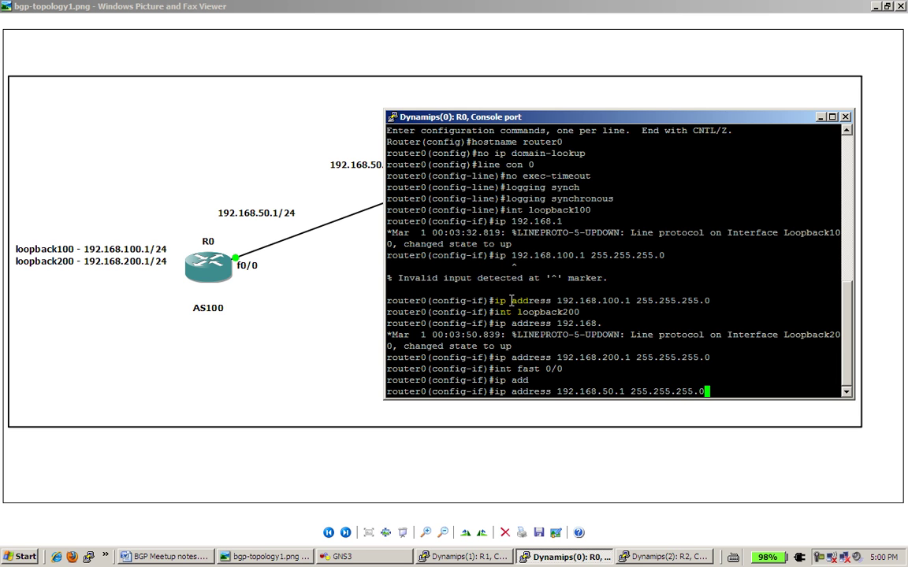
key(Return)
text(no shut)
key(Return)
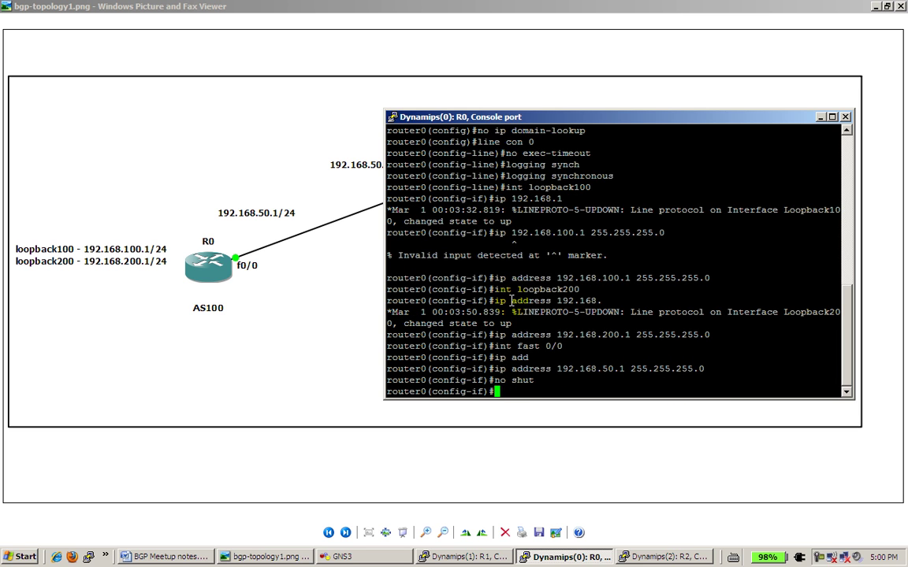
Open R1's console beside the diagram and enter global configuration mode.
click(819, 116)
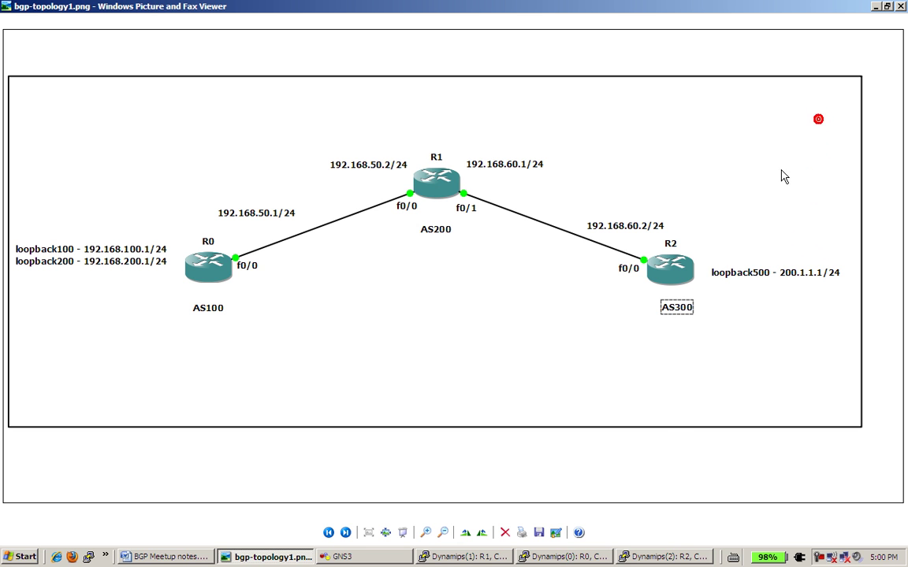
click(495, 555)
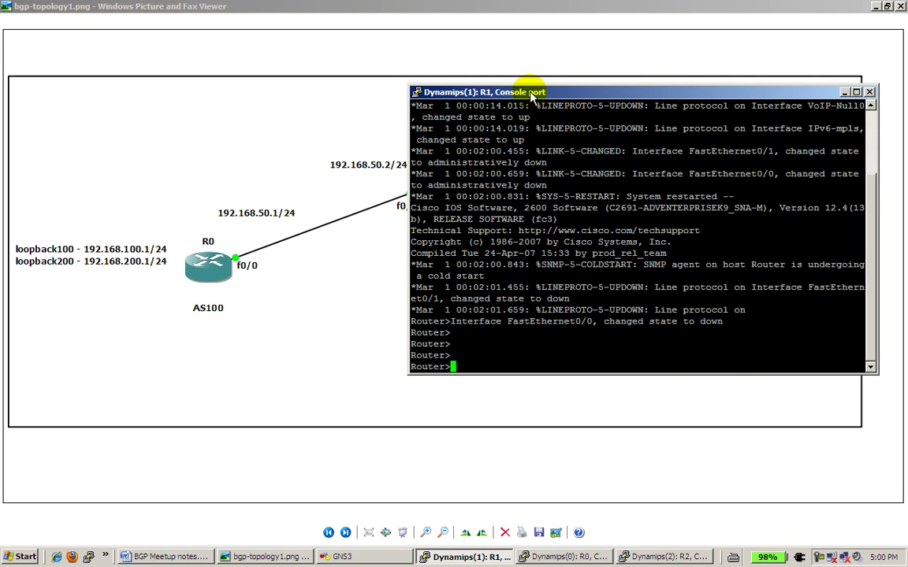
drag(532, 92, 329, 221)
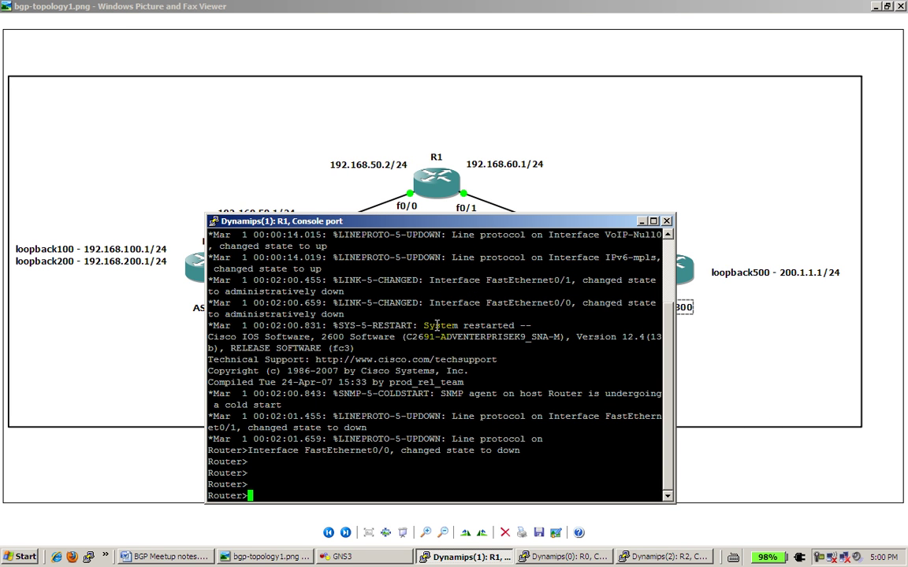
text(enable)
key(Return)
text(con)
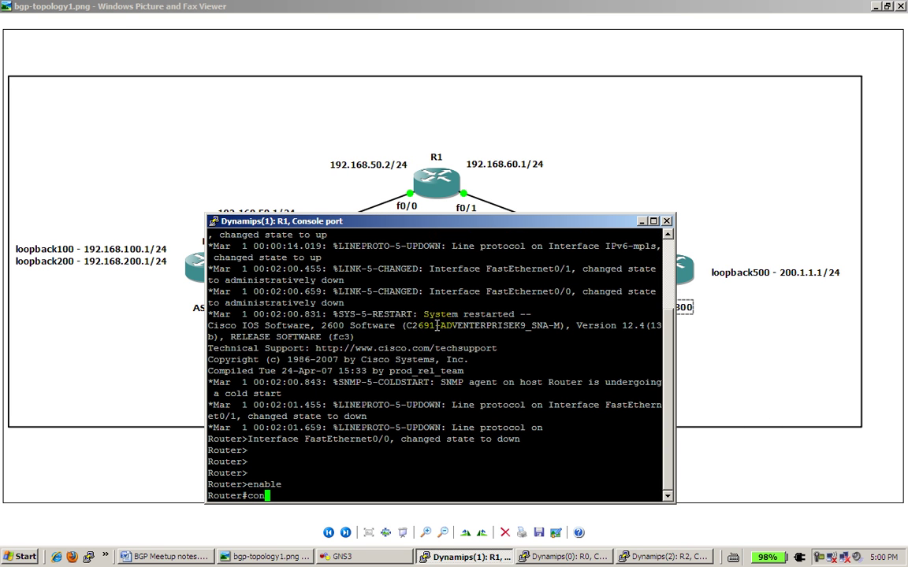
text(f)
key(Return)
text(t)
key(Return)
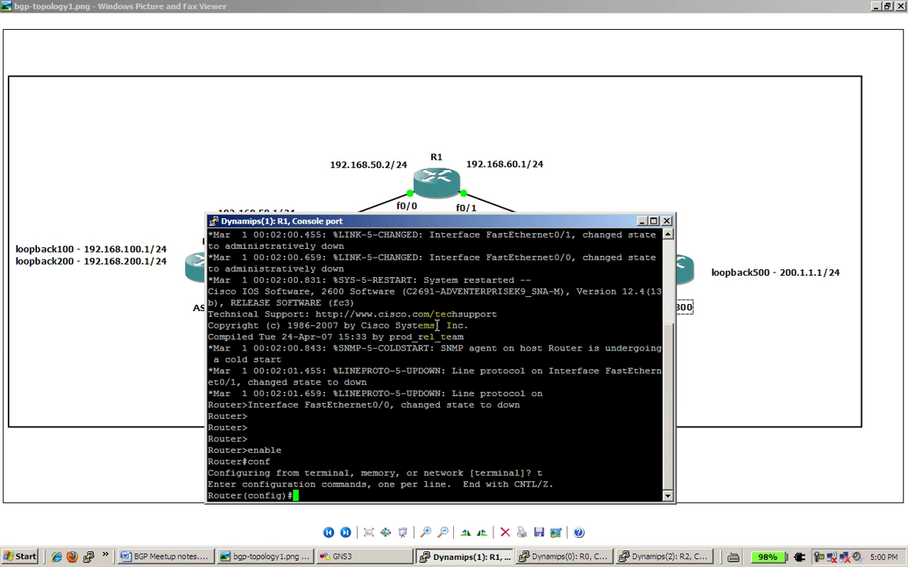
Rename R1 to router1, disable domain lookup, and enable console logging synchronous.
text(hostanme)
key(BackSpace)
key(BackSpace)
text(ame router)
key(Return)
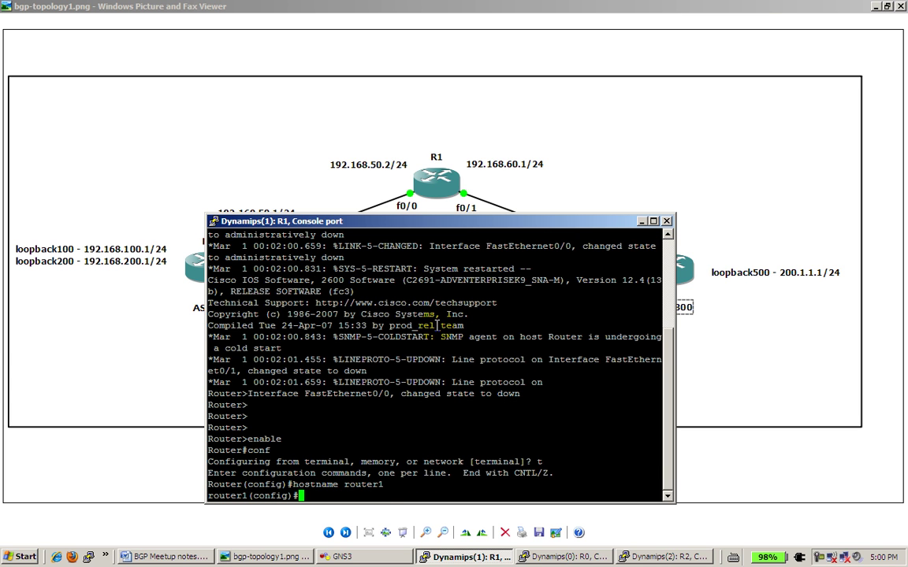
text(no ip domain-lookup)
key(Return)
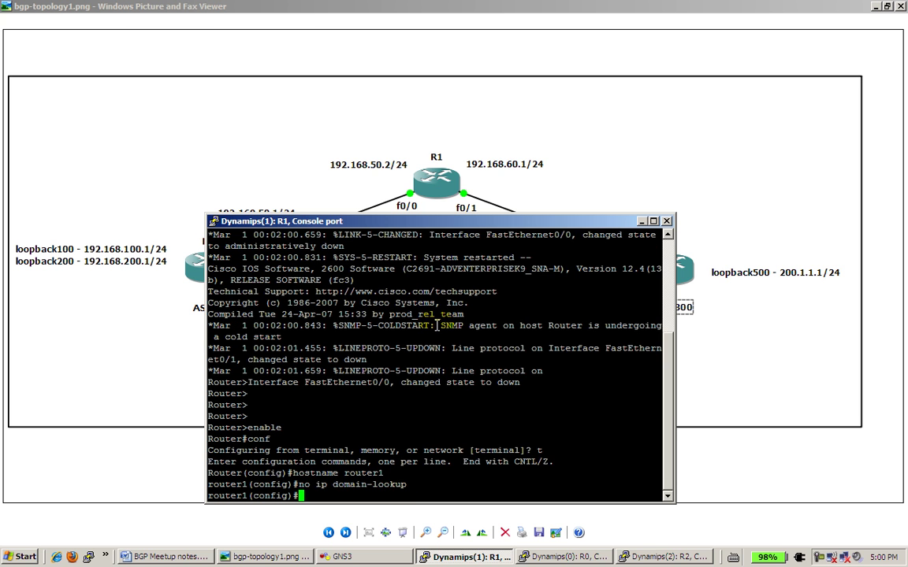
text(line con 0)
key(Return)
text(logg)
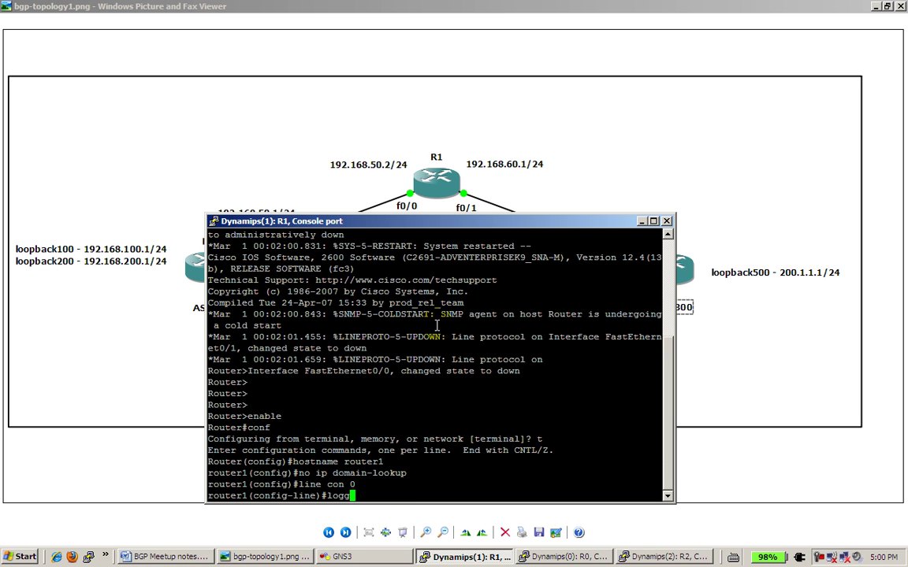
key(Return)
text(logging synch)
key(Return)
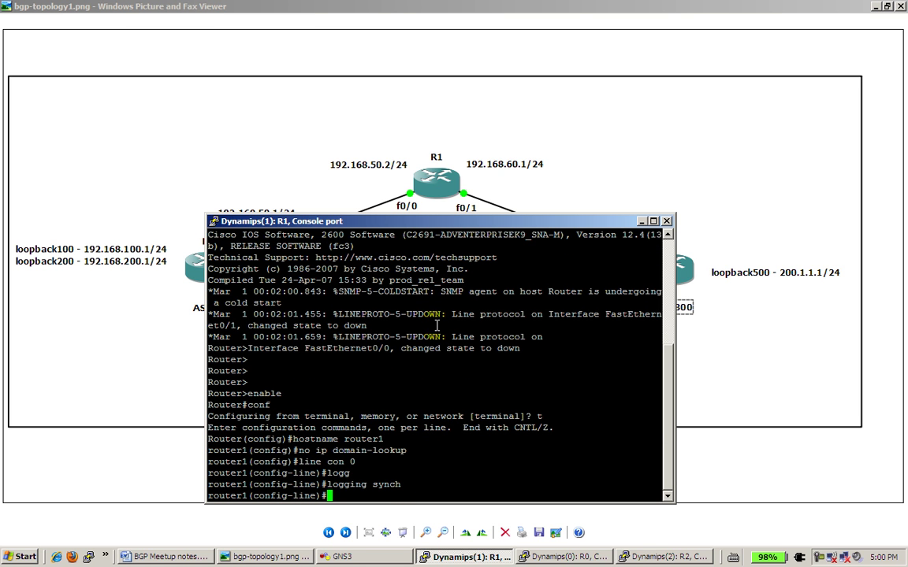
Assign 192.168.50.2/24 to FastEthernet0/0 and bring it up.
text(int fast 0/0)
key(Return)
text(ip add)
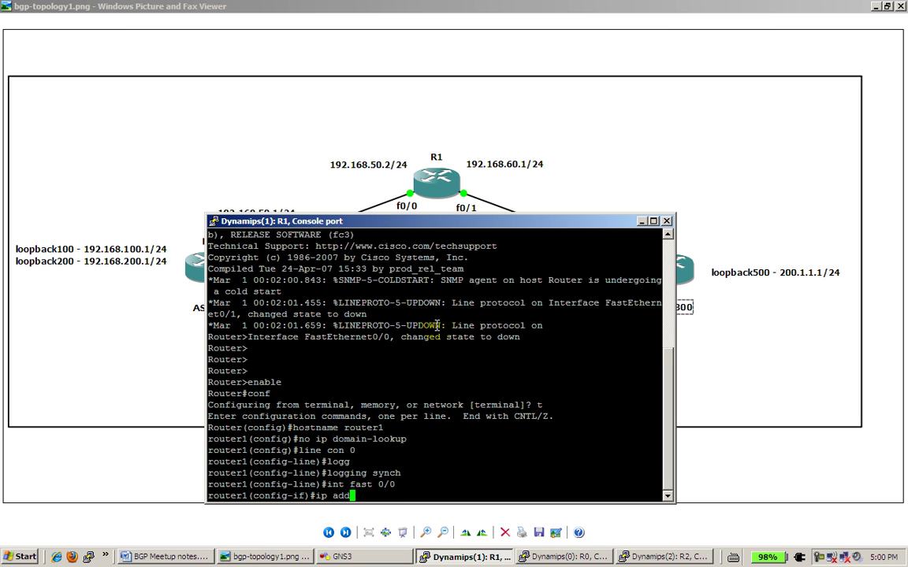
key(Tab)
text(192.168.50)
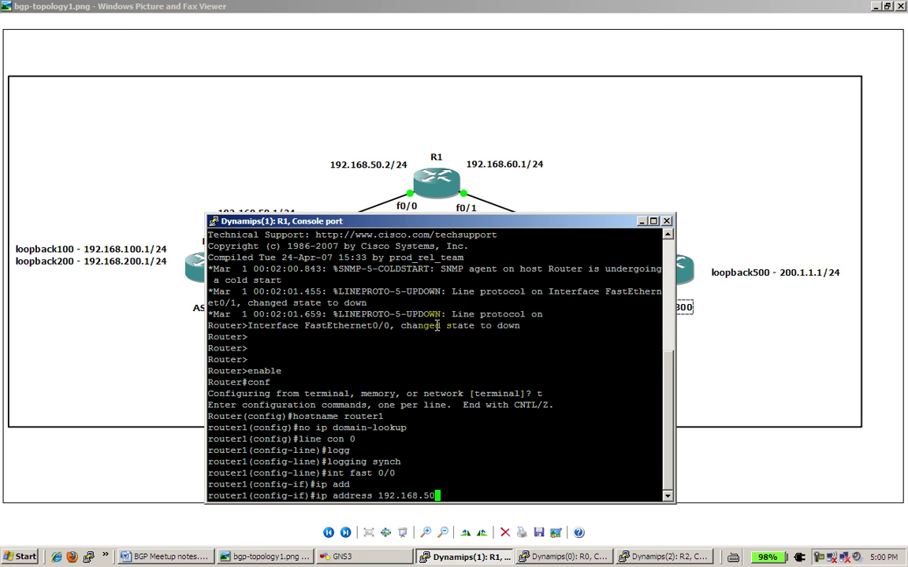
text(.2 255.255.255.0)
key(Return)
text(int fast)
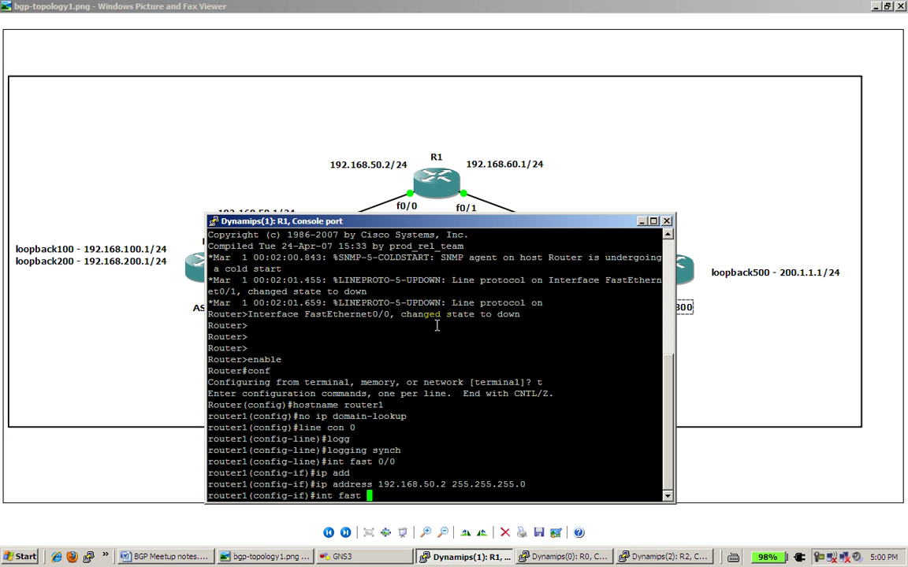
key(BackSpace)
key(BackSpace)
key(BackSpace)
key(BackSpace)
key(BackSpace)
key(BackSpace)
key(BackSpace)
key(BackSpace)
key(BackSpace)
text(no shut)
key(Return)
Assign 192.168.60.1/24 to FastEthernet0/1 and bring it up.
text(int fast 0/)
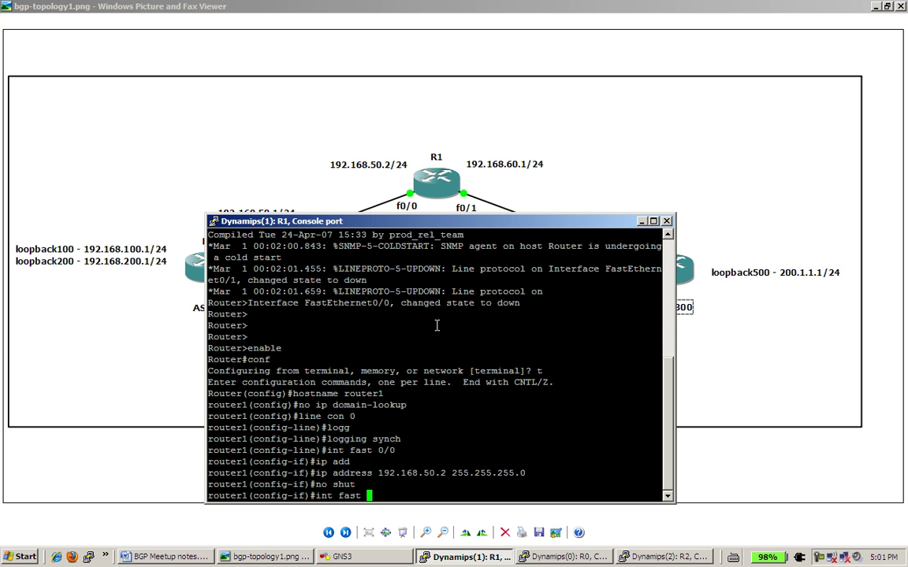
text(1)
key(Return)
text(ip add)
key(Tab)
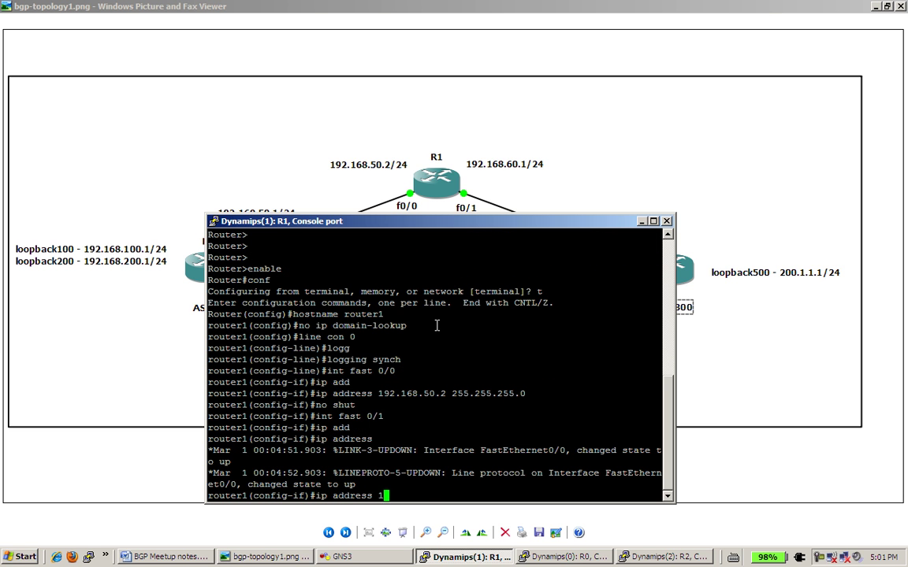
text(192.168.60.2)
key(BackSpace)
text(1 255.25)
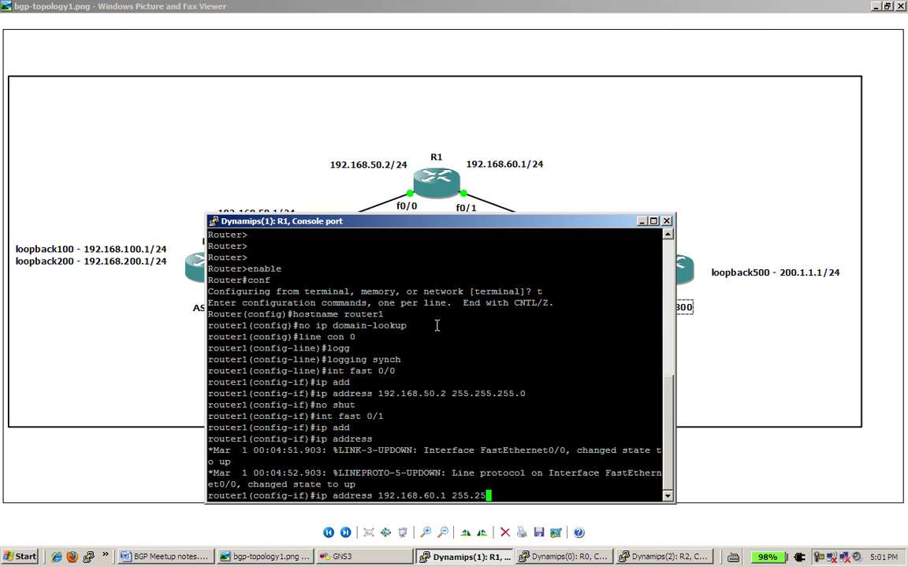
text(5.255.255.0)
key(Return)
text(no)
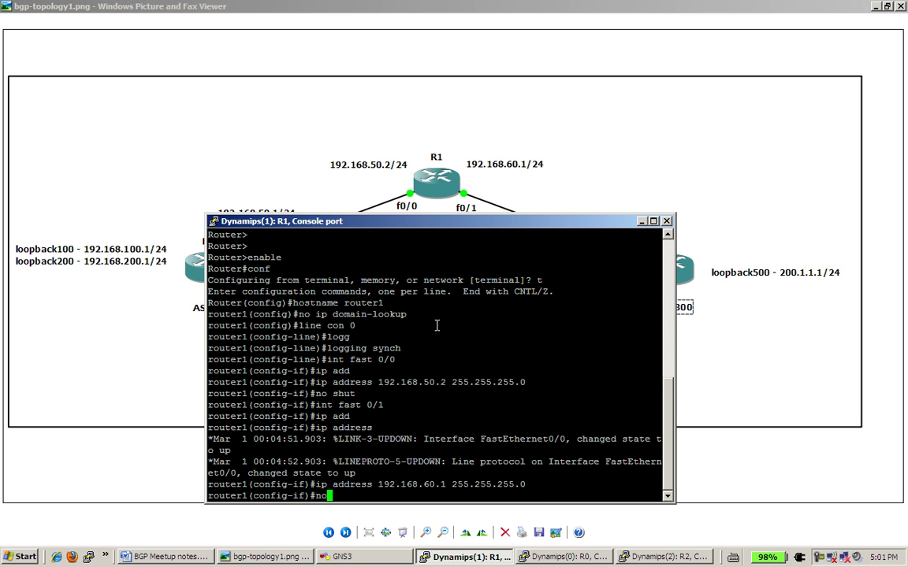
text( shut)
key(Return)
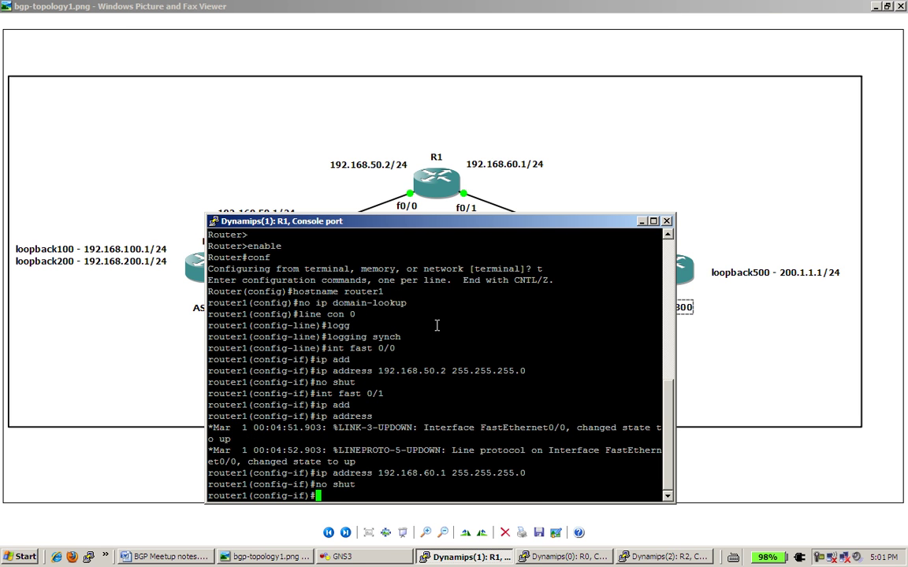
Exit configuration mode and ping router0 at 192.168.50.1.
text(exit)
key(Return)
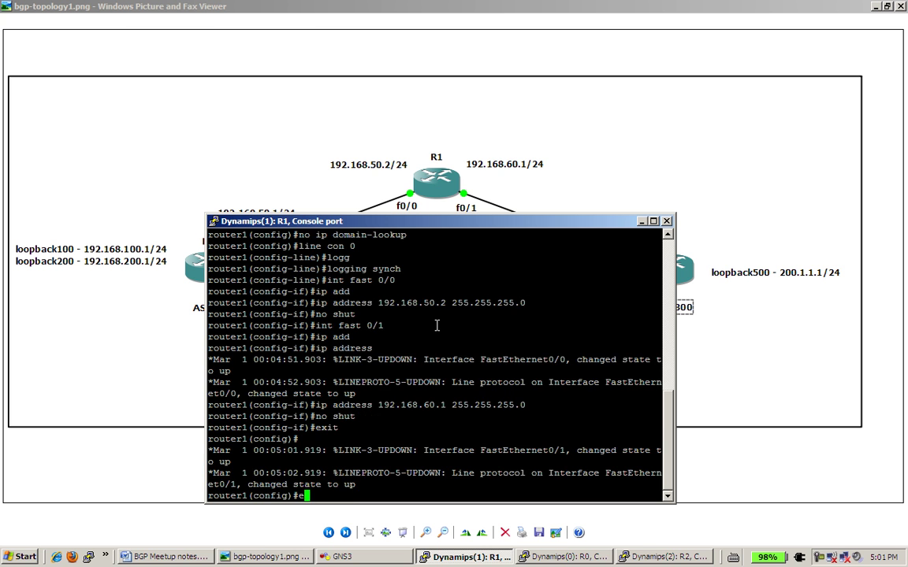
text(exit)
key(Return)
click(436, 223)
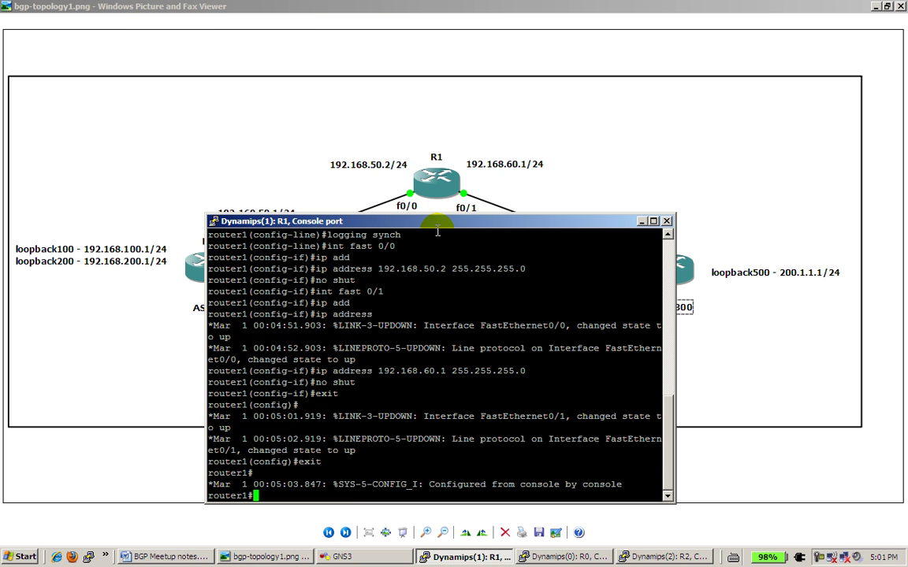
text(ping 192.168.50.)
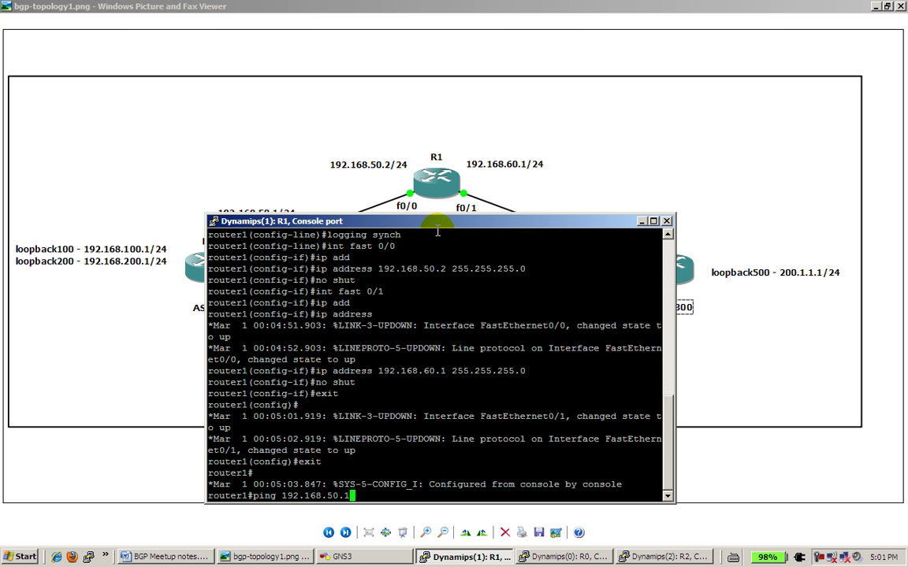
text(1)
key(Return)
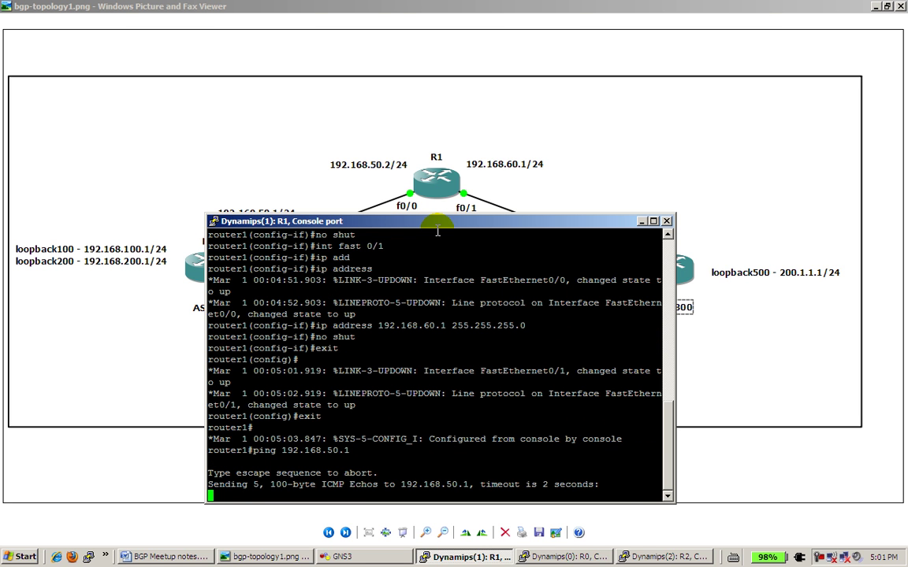
Open R2's console clear of the diagram and enter global configuration mode.
click(642, 221)
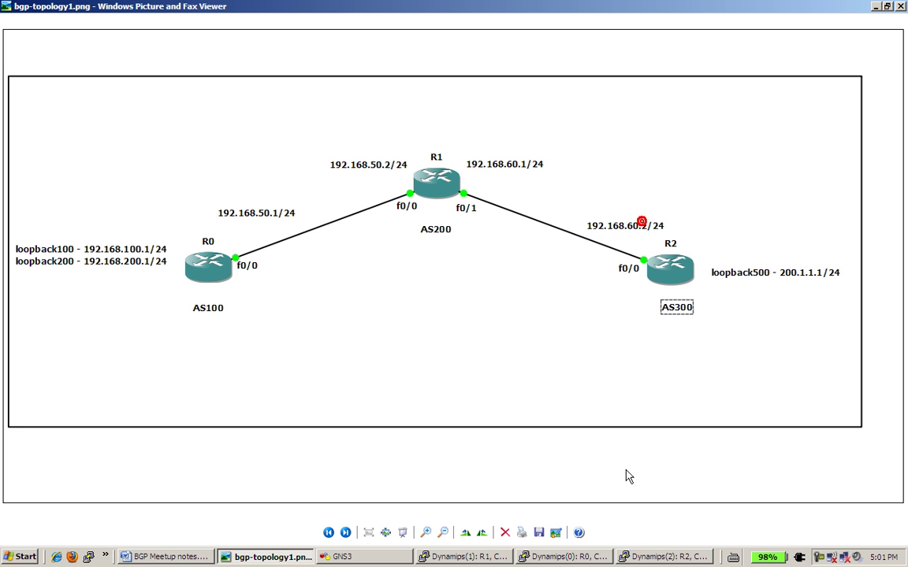
click(640, 554)
drag(594, 77, 255, 125)
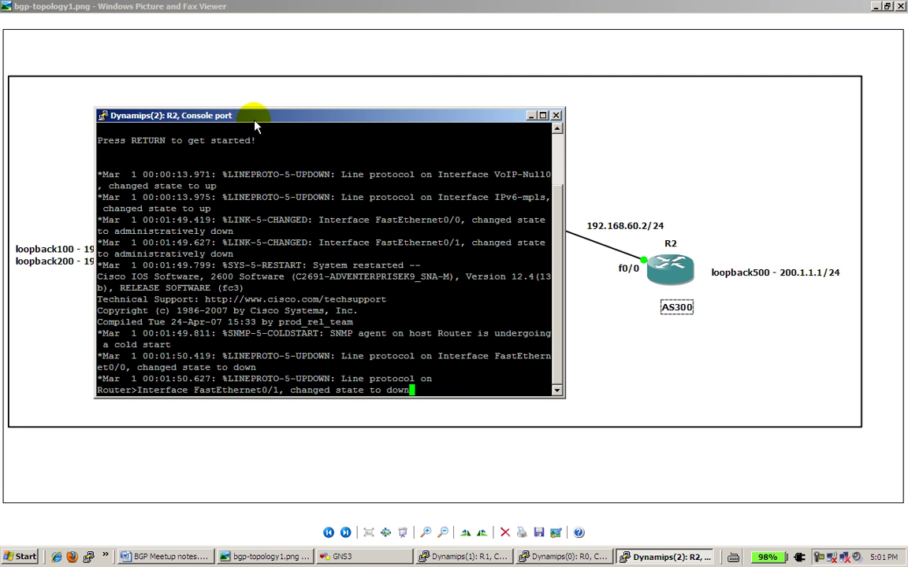
key(Return)
text(enable)
key(Return)
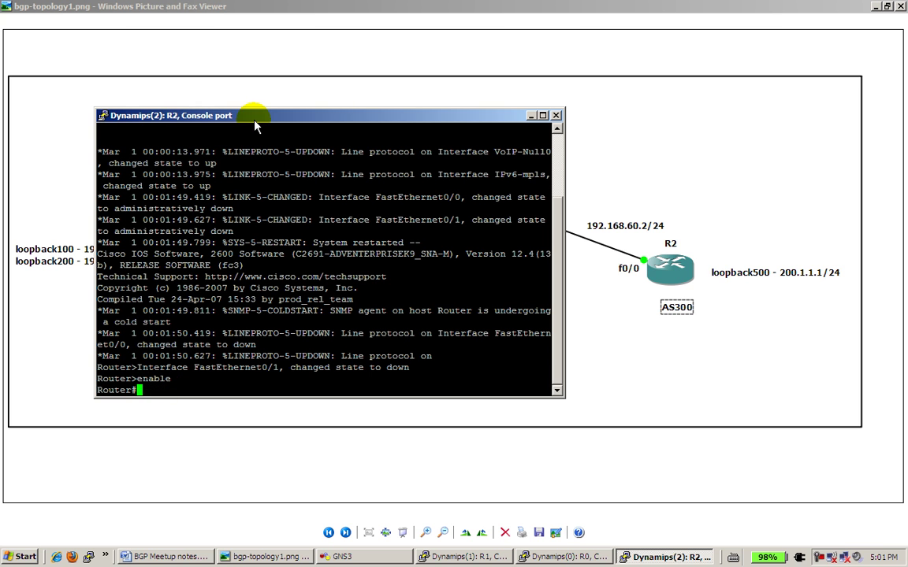
text(honf t)
key(Return)
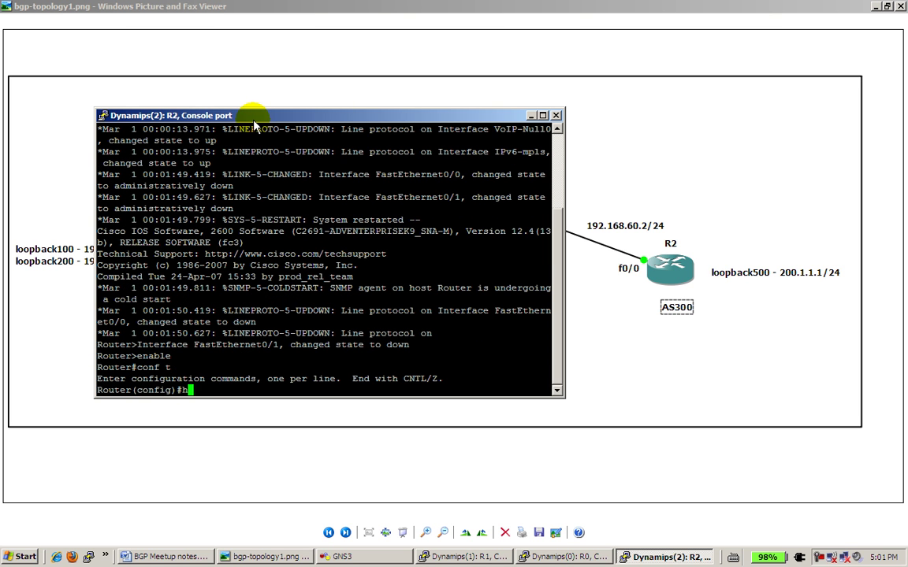
Rename R2 to router2, disable domain lookup, and set console no exec-timeout and logging synchronous.
text(hostname router2)
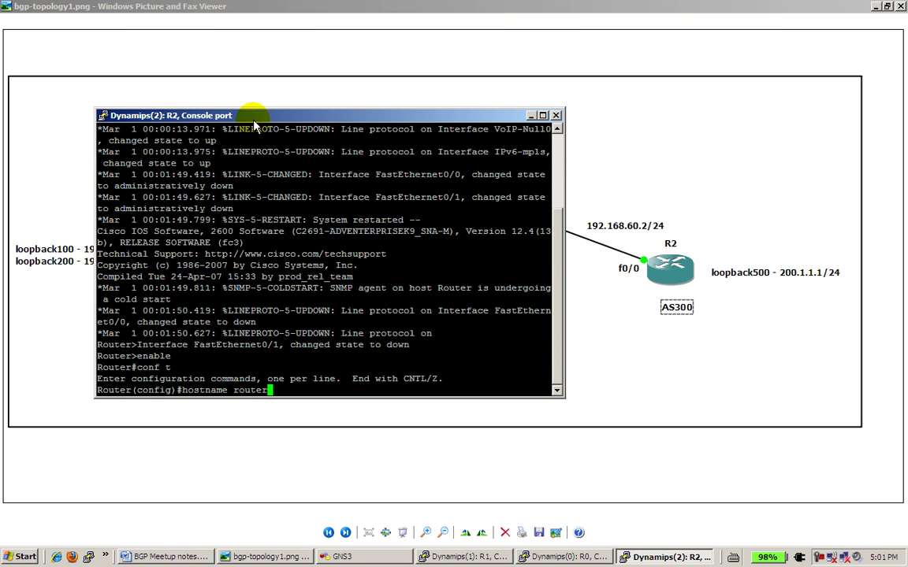
key(Return)
text(no ip)
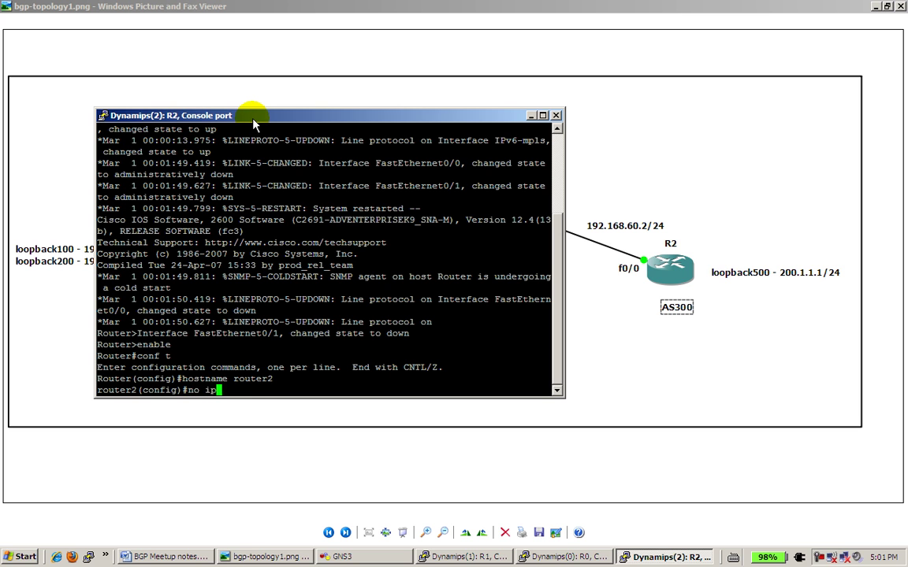
text( domain-lookup)
key(Return)
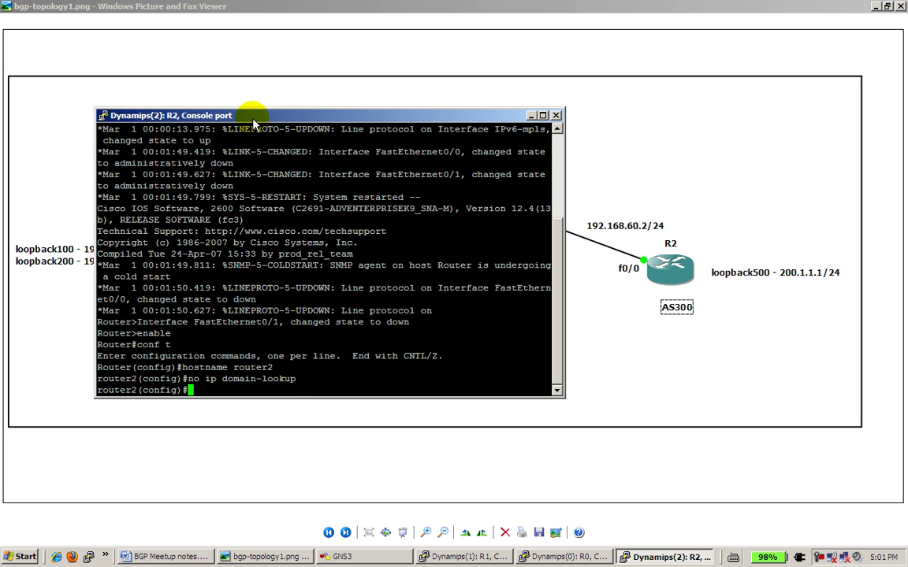
text(line con 0)
key(Return)
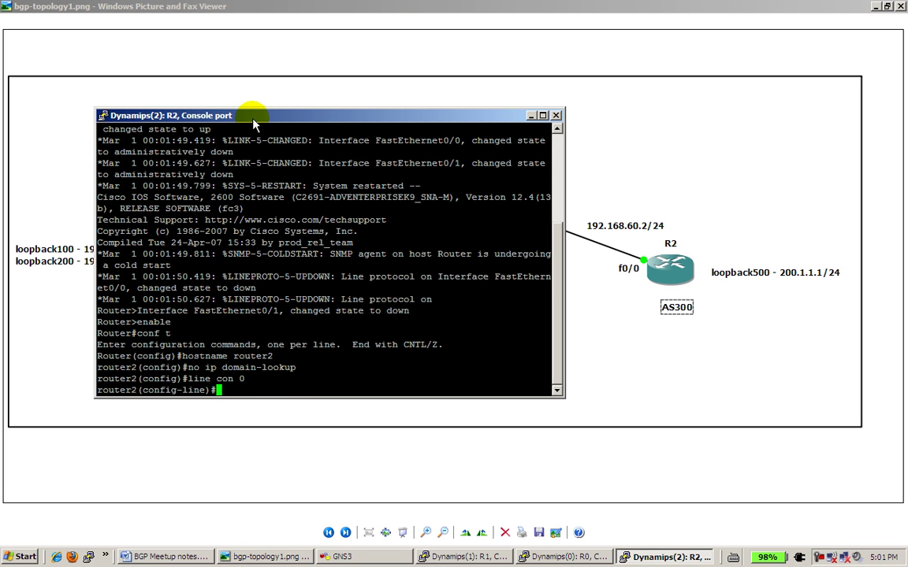
text(no exec-timeout)
key(Return)
text(loggi)
key(Tab)
text(synch)
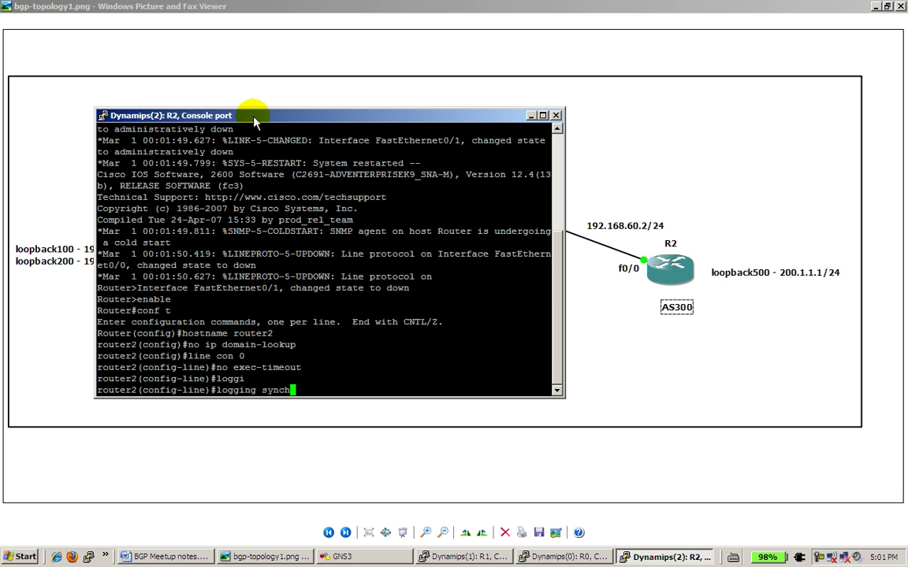
key(Return)
Create loopback500 with address 200.1.1.1/24.
text(int loo)
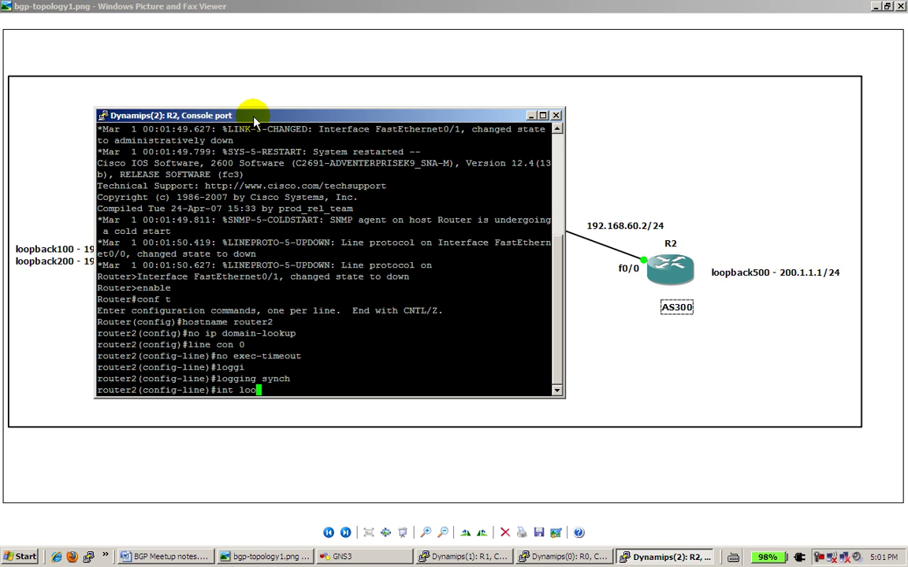
text(pback500)
key(Return)
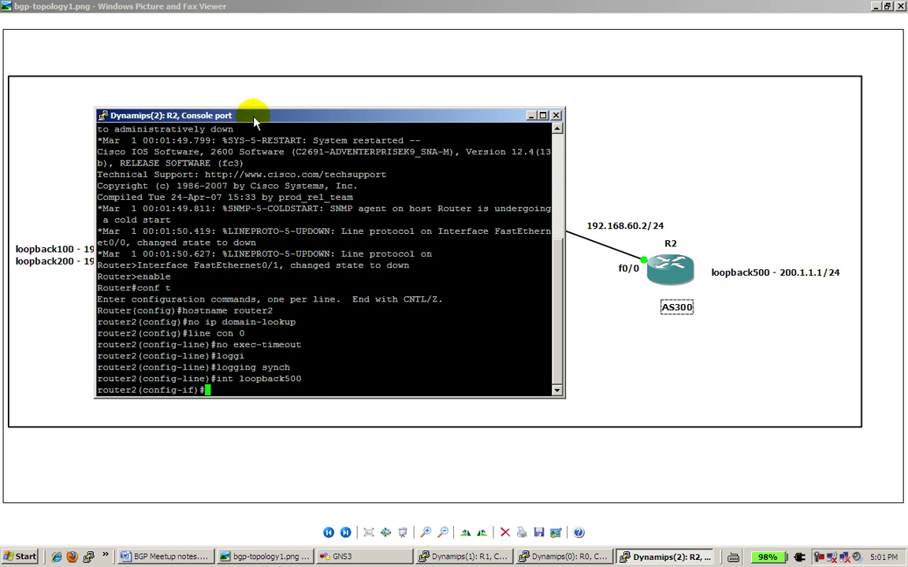
text(ip add)
key(Tab)
text(200.1.)
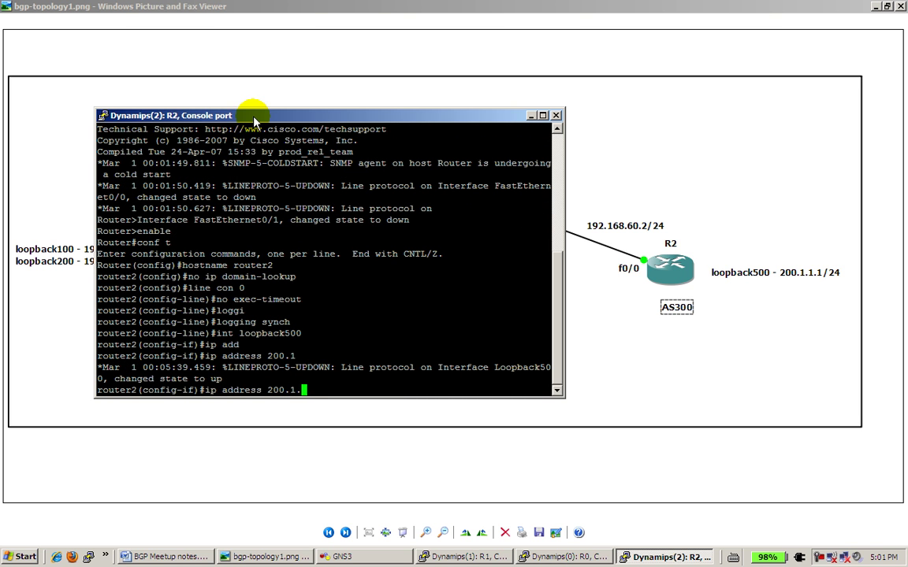
text(1.1 255.255.255.0)
key(Return)
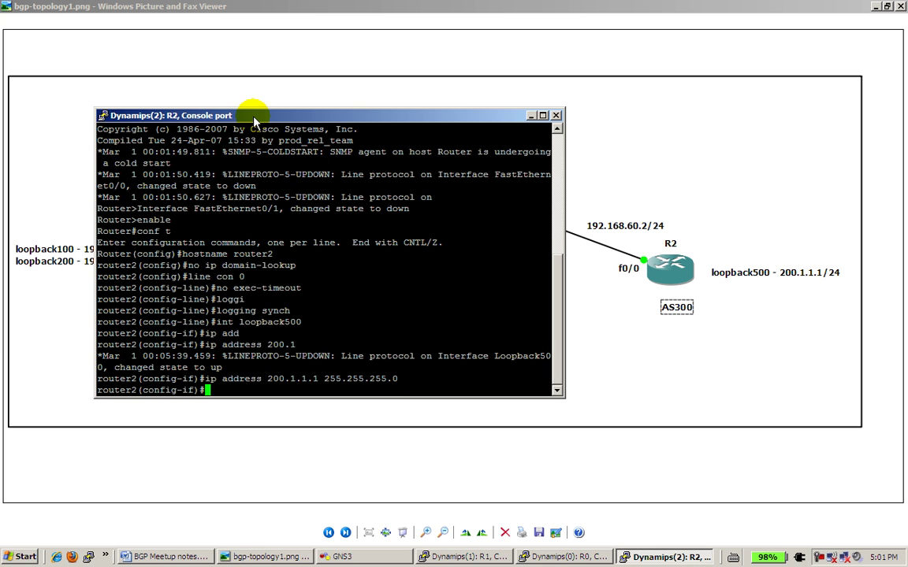
Assign 192.168.60.2/24 to FastEthernet0/0 and bring it up.
text(int fast 0/0)
key(Return)
text(ip add)
key(Tab)
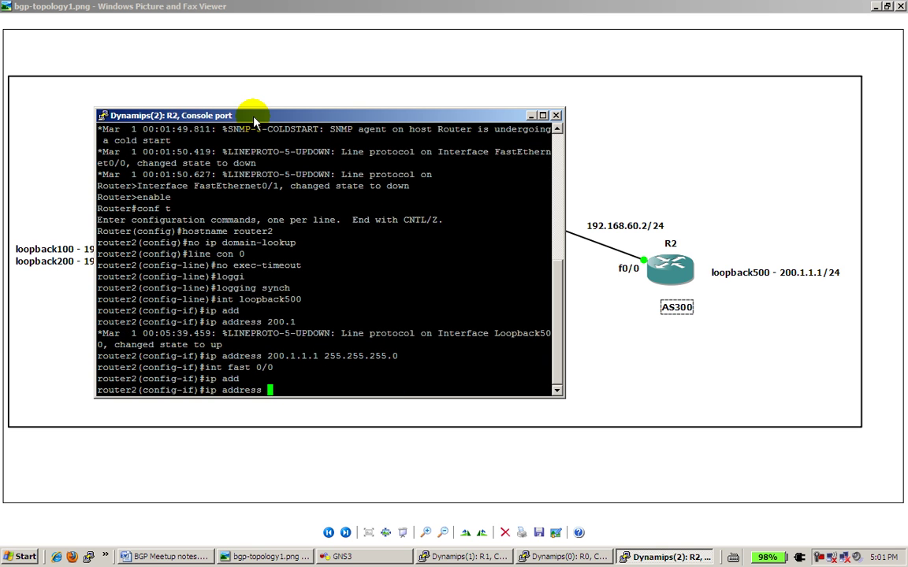
text(192.168.60.2 255.255.255.0)
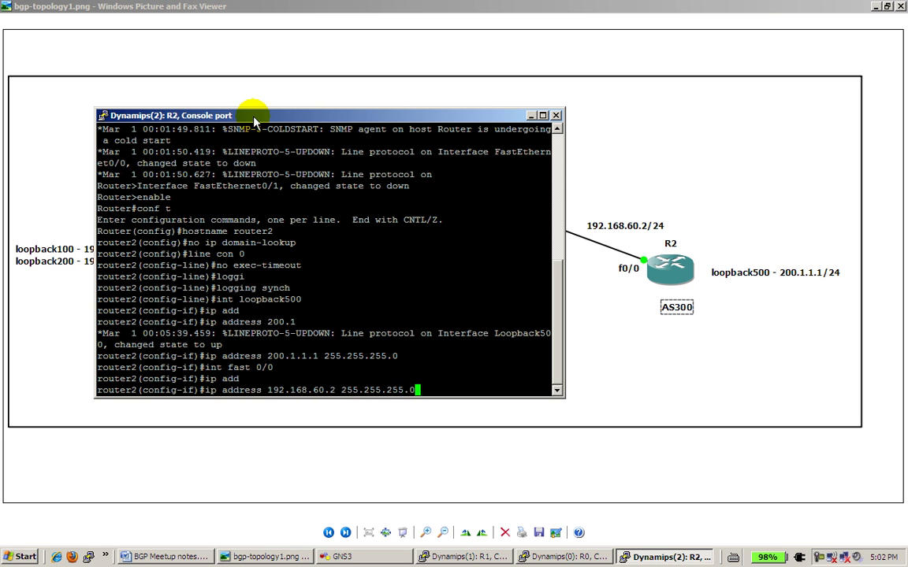
key(Return)
text(no shut)
key(Return)
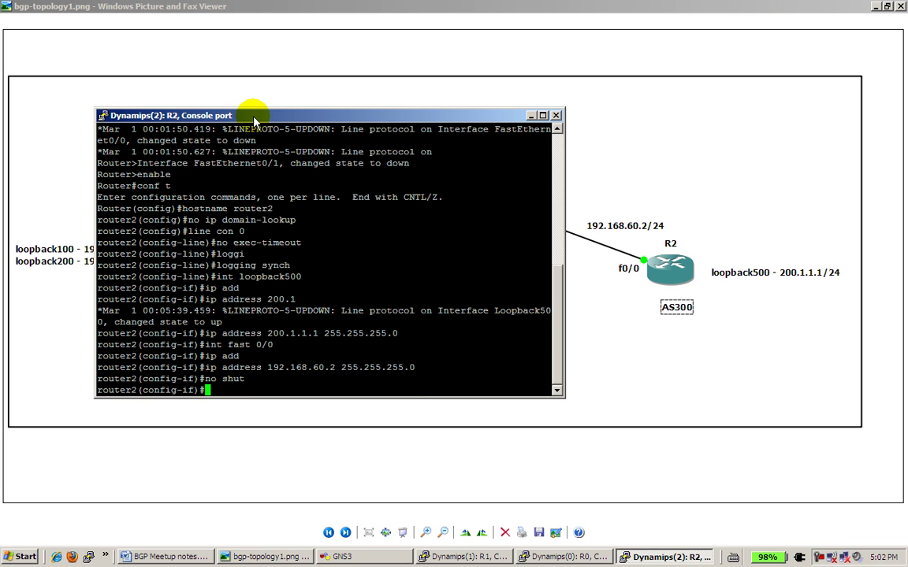
Exit configuration mode and ping router1 at 192.168.60.1.
text(exit)
key(Return)
text(exit)
key(Return)
text(pi)
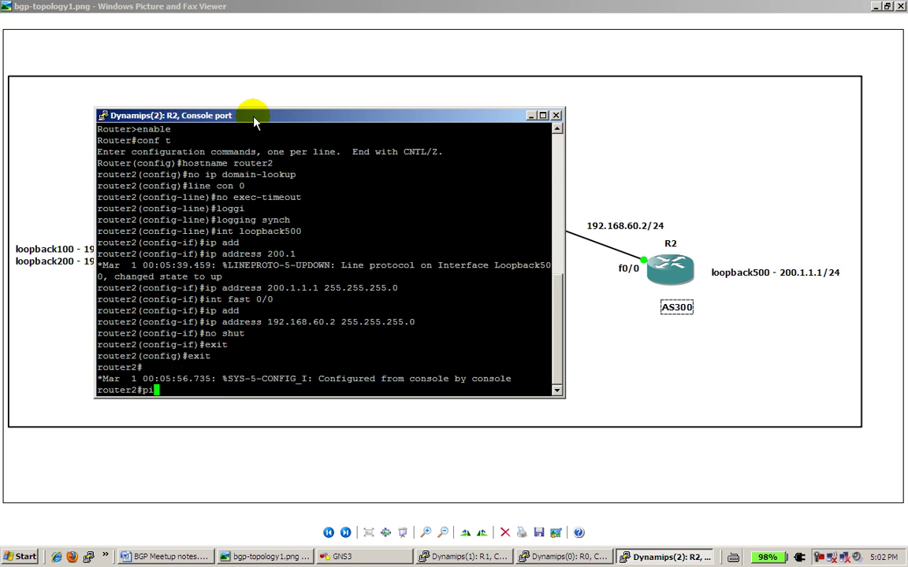
text(ng 192.168)
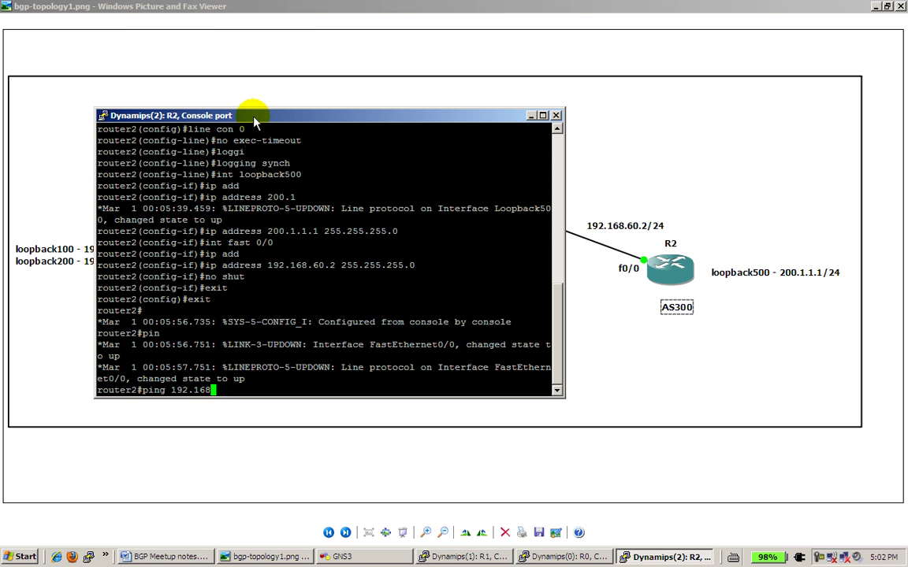
text(.60.1)
key(Return)
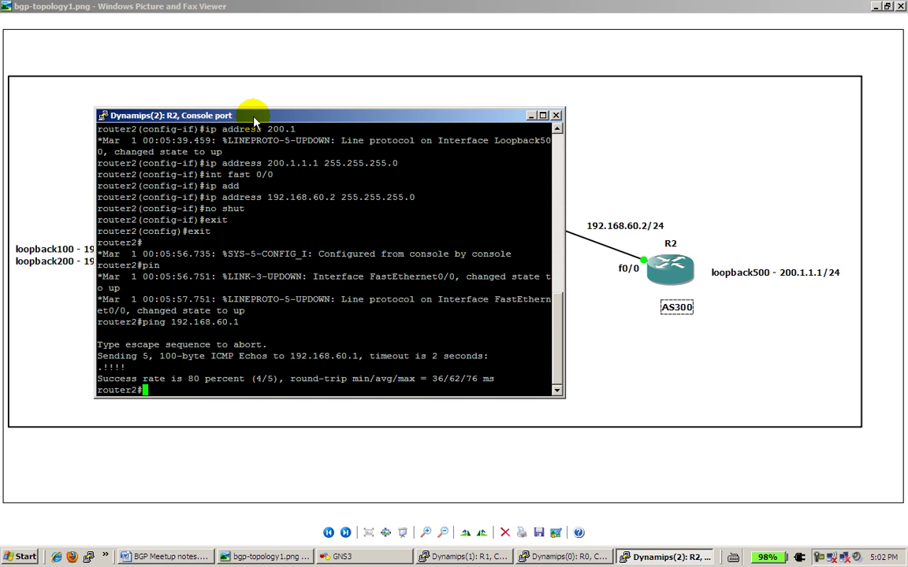
drag(279, 117, 602, 161)
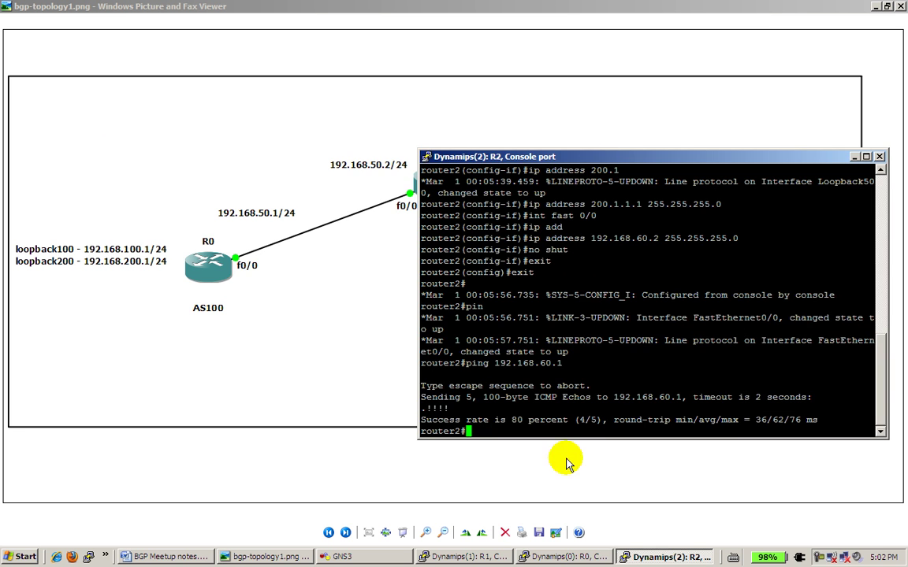
Hide R2's console and drag R0's console low so the three-router diagram shows.
click(564, 556)
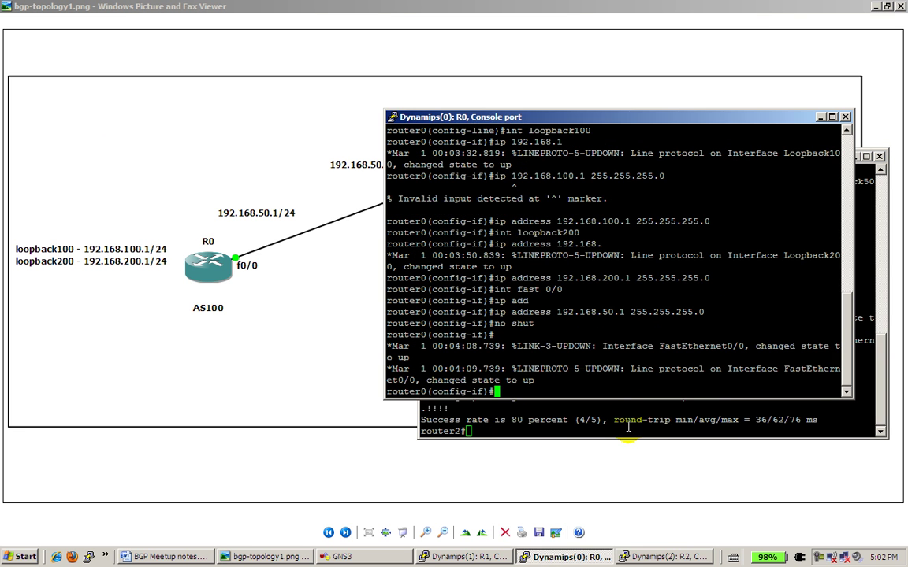
click(628, 426)
click(851, 156)
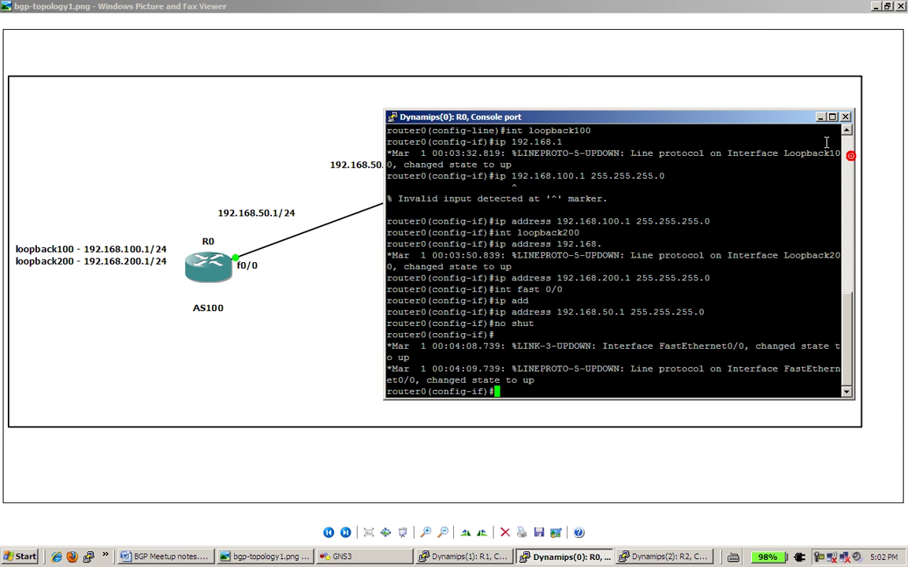
drag(792, 118, 661, 384)
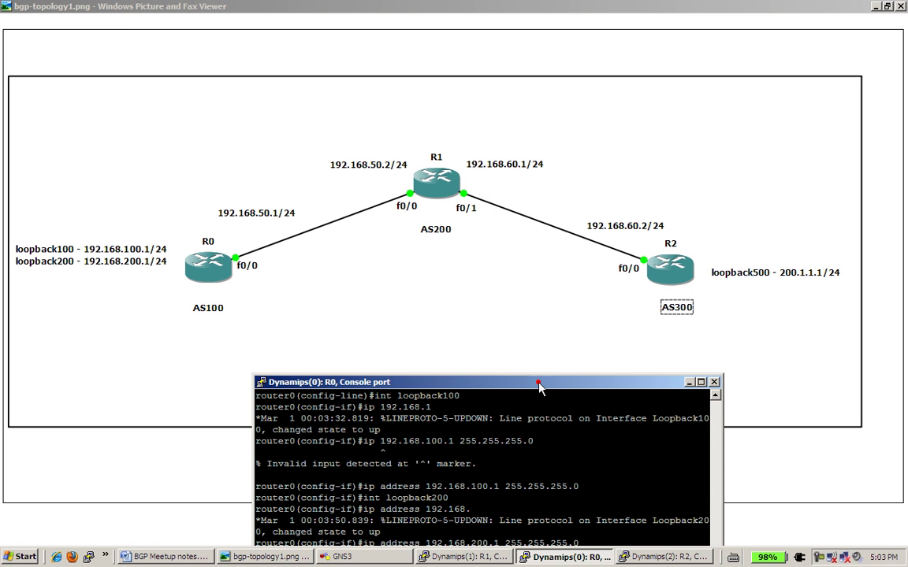
On R0, start BGP AS 100 with neighbor 192.168.50.2 in remote AS 200.
drag(538, 383, 607, 134)
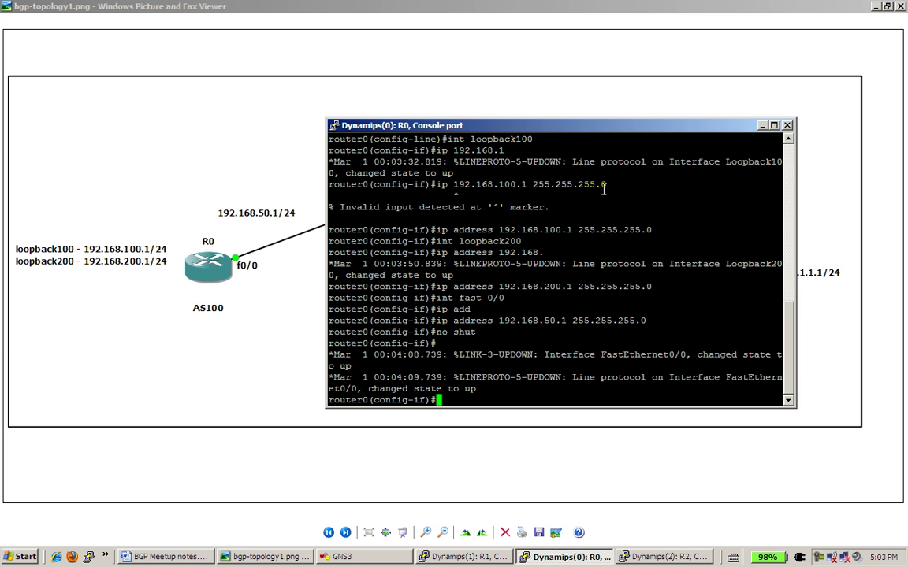
text(router bgp 100)
key(Return)
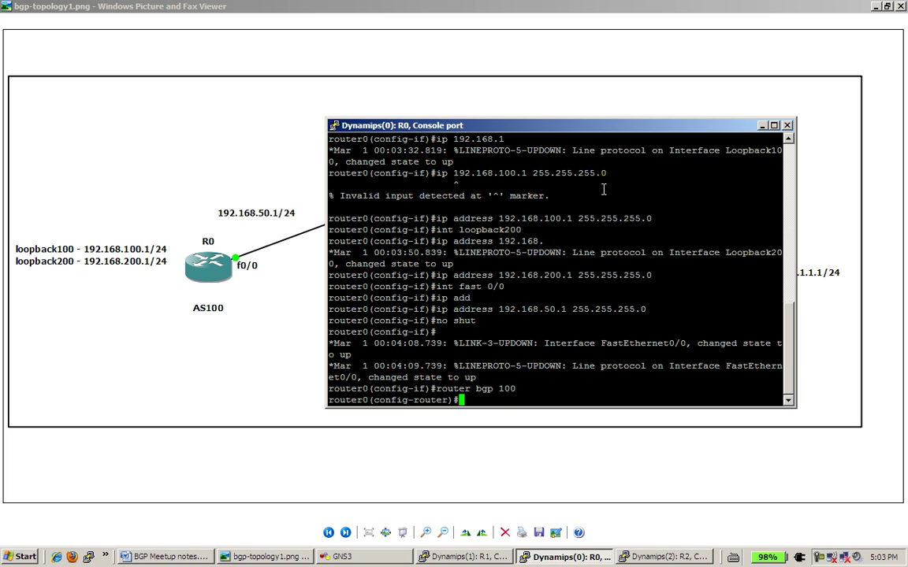
text(neighbor 192.168.50.2 )
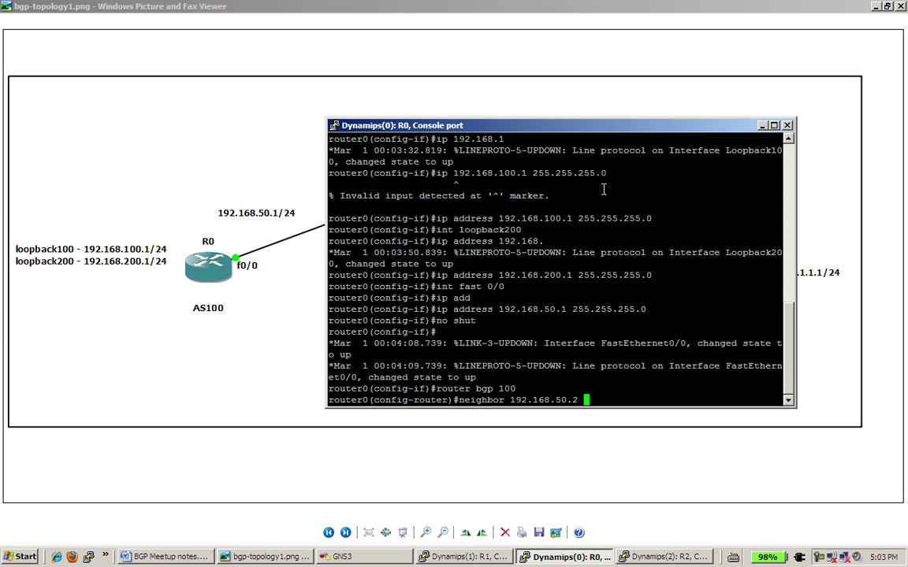
text(remote-as 200)
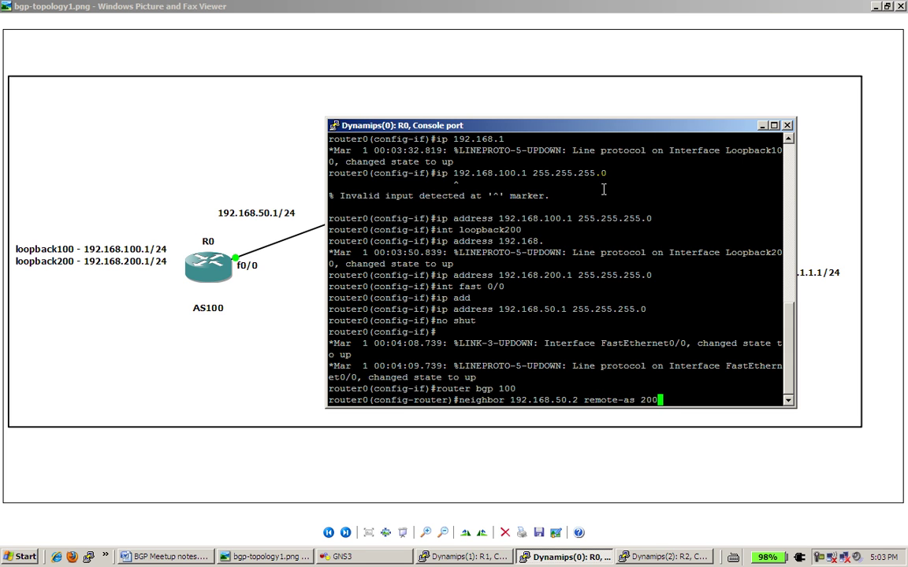
key(Return)
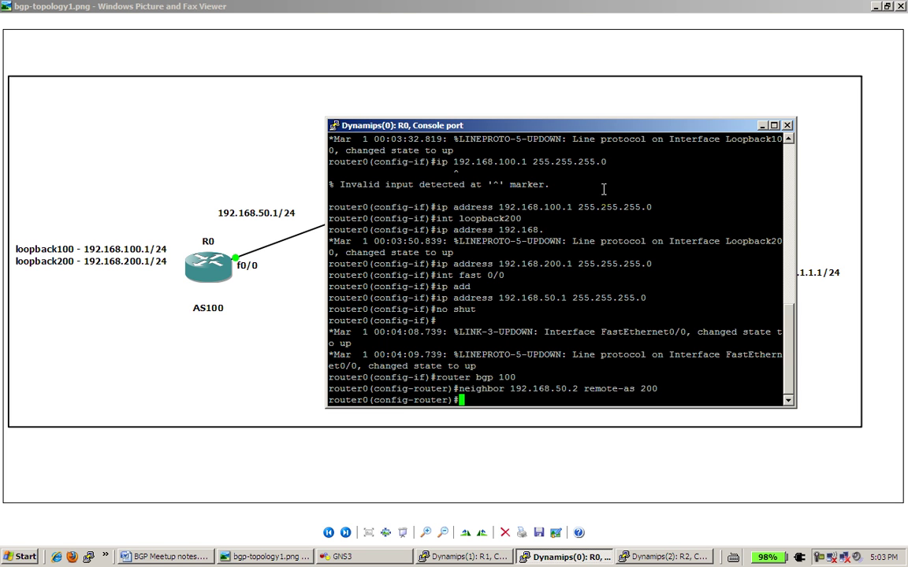
Exit to privileged mode and check R0's BGP table and summary, showing 192.168.50.2 as Active.
text(exit)
key(Return)
text(exit)
key(Return)
text(show ip bgp)
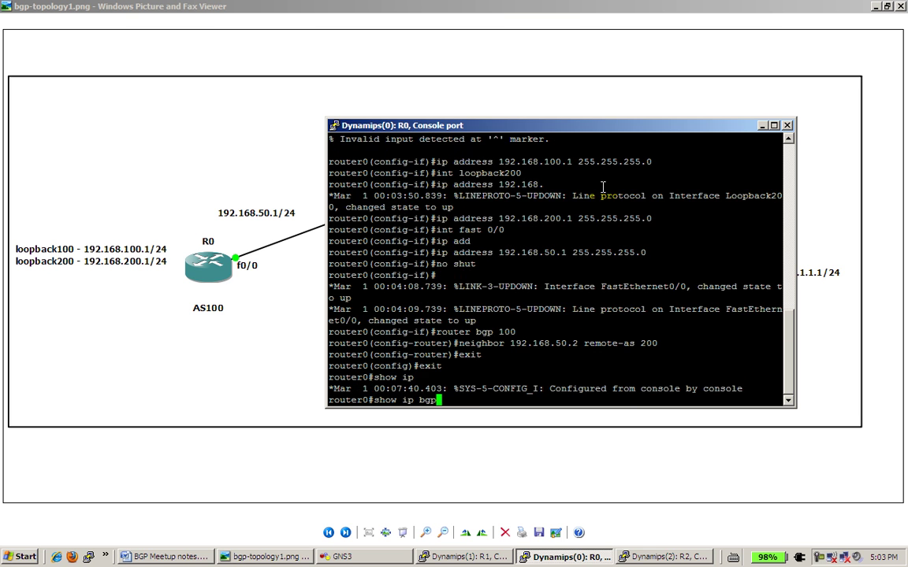
key(Return)
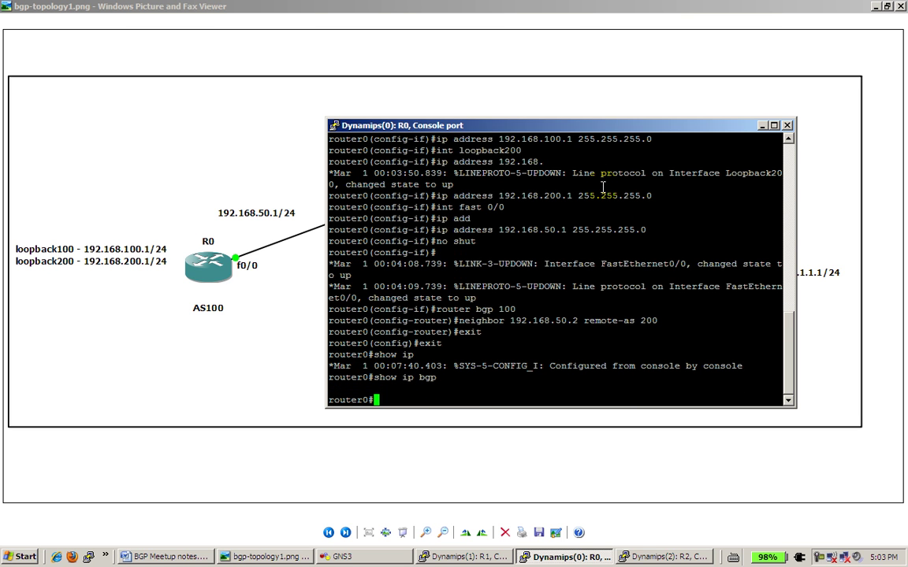
text(show ip bgp summary)
key(Return)
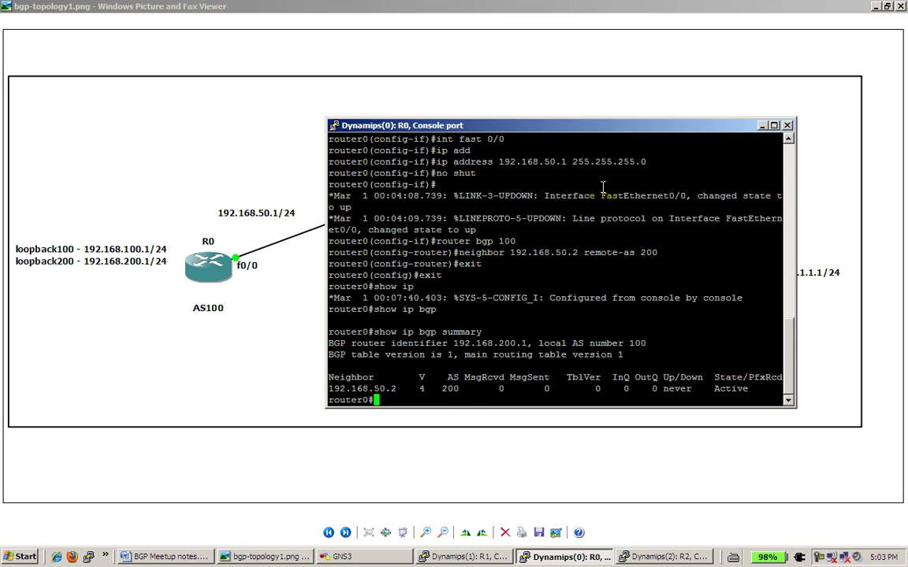
click(762, 126)
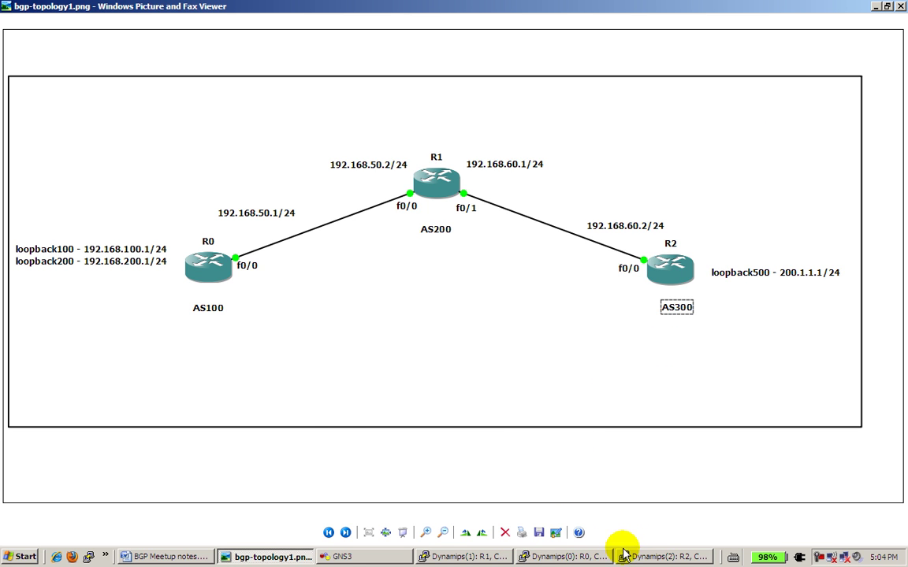
On R1's console, start BGP AS 200 with neighbor 192.168.50.1 in AS 100.
click(483, 551)
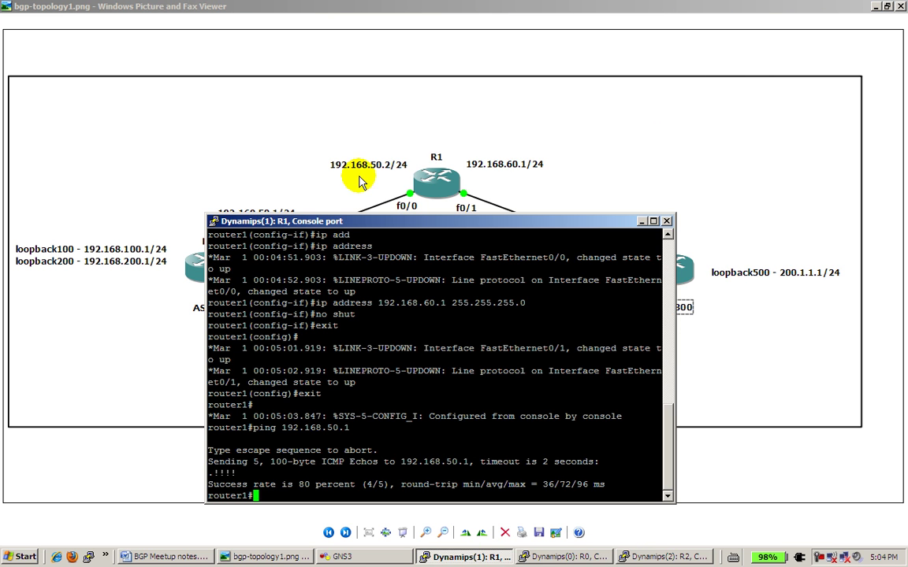
double_click(356, 220)
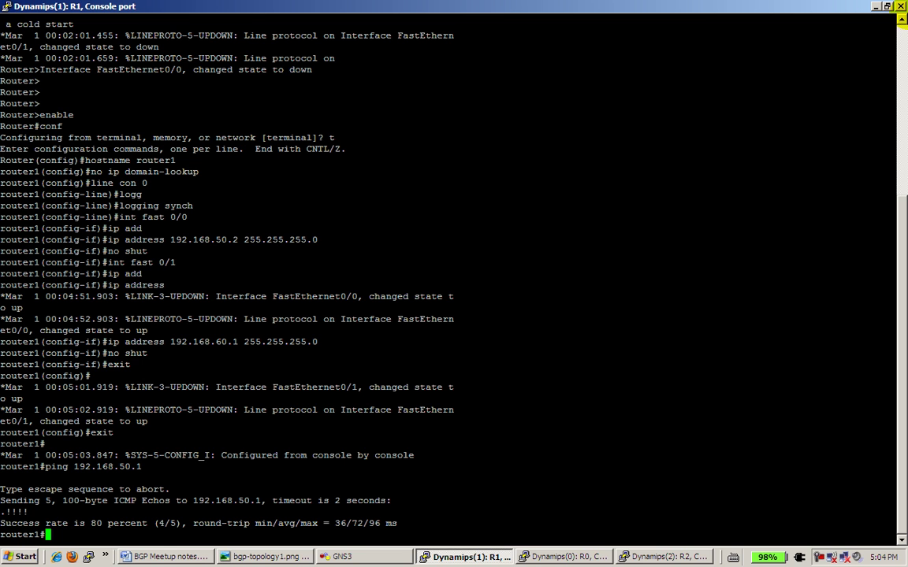
double_click(797, 8)
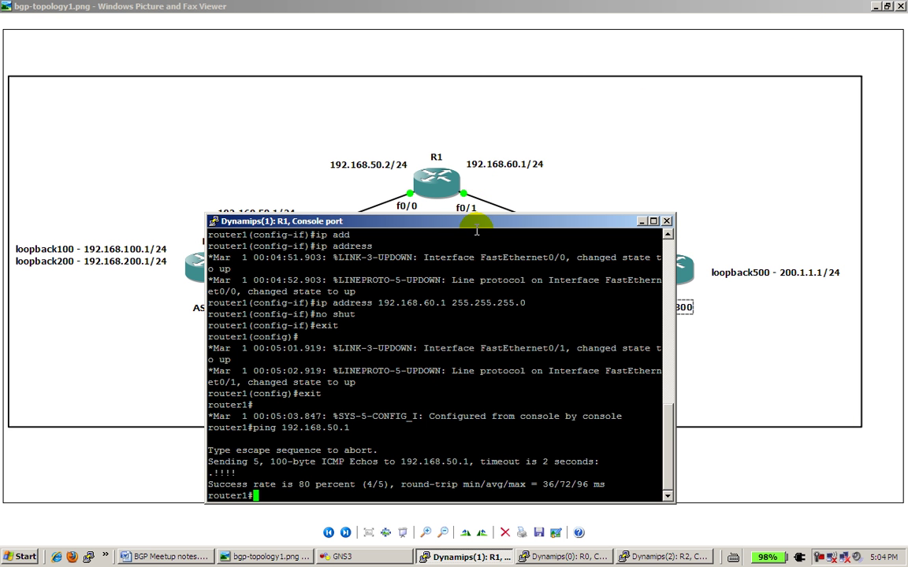
drag(476, 229, 593, 203)
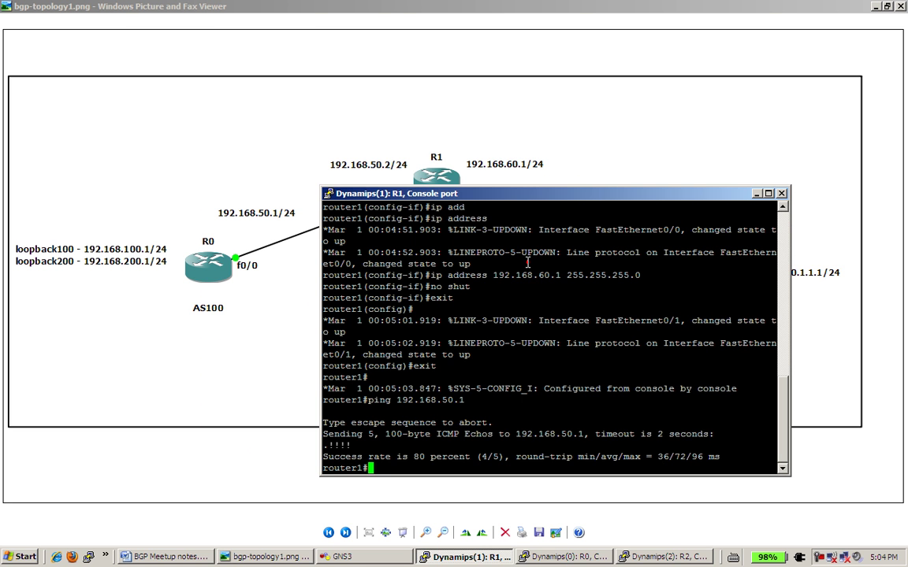
text(conf t)
key(Return)
text(router bgp 200)
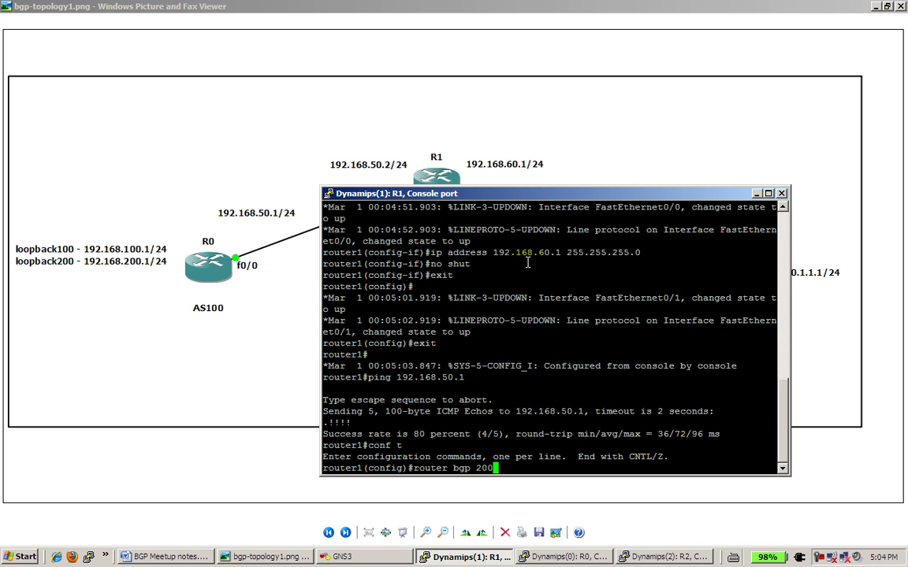
key(Return)
text(neighbor )
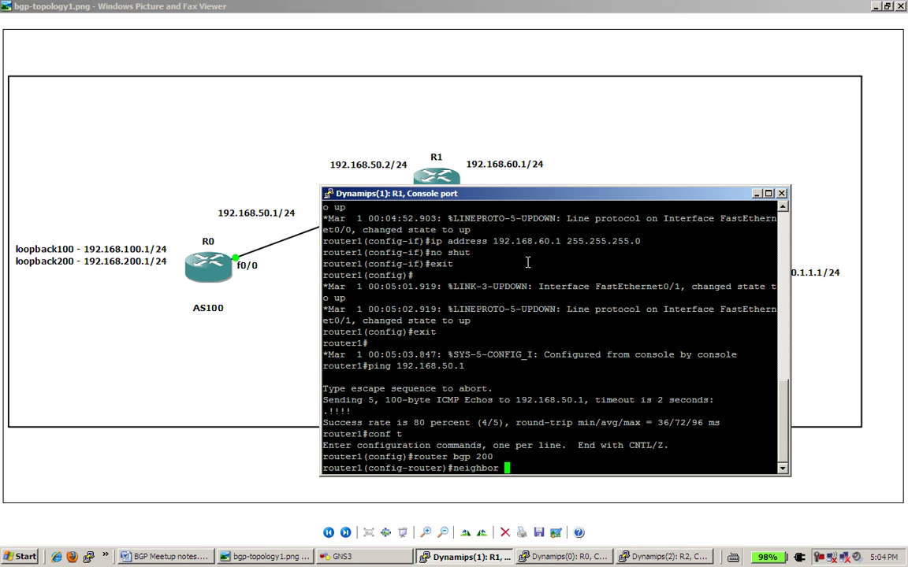
text(192.168.50.1 remote-as 1)
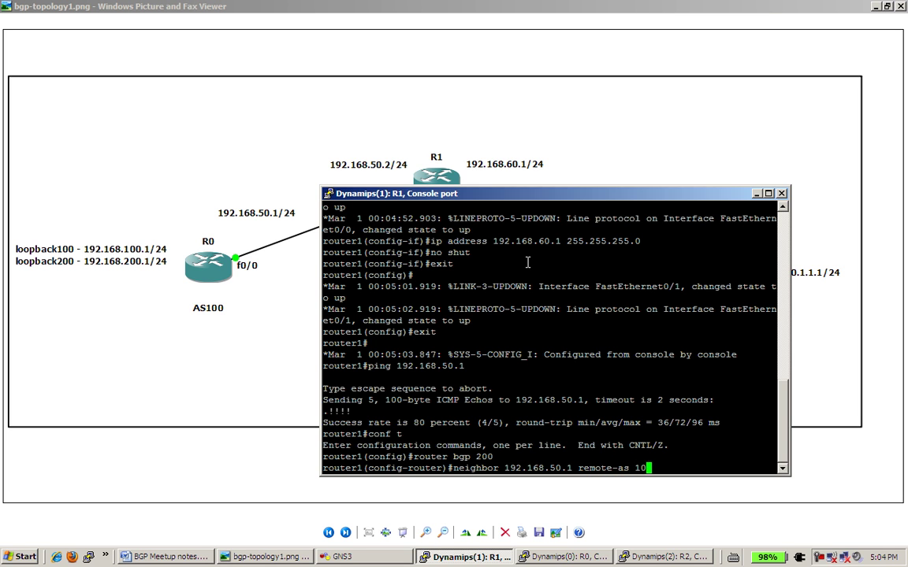
text(0)
key(Return)
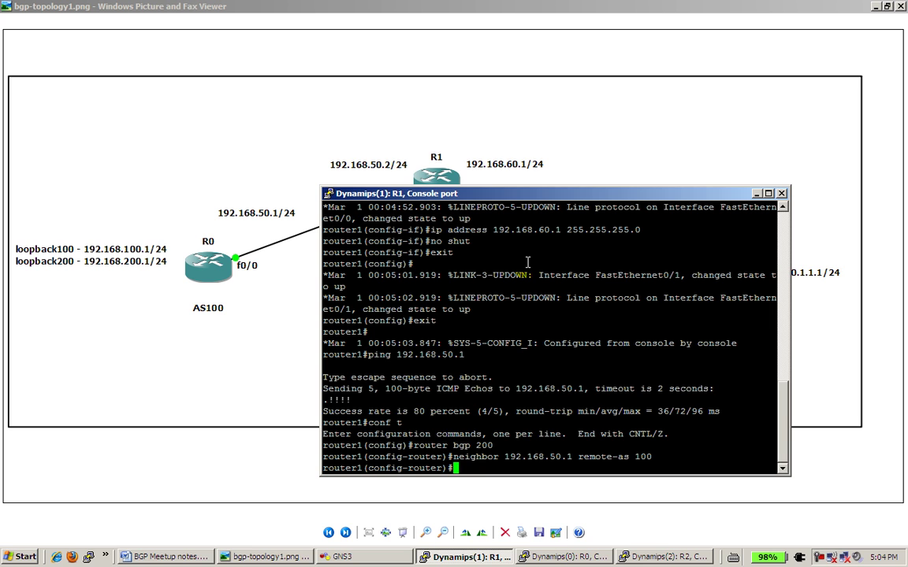
Add neighbor 192.168.60.2 in AS 300 to R1's BGP process.
text(neighbor 192.168.)
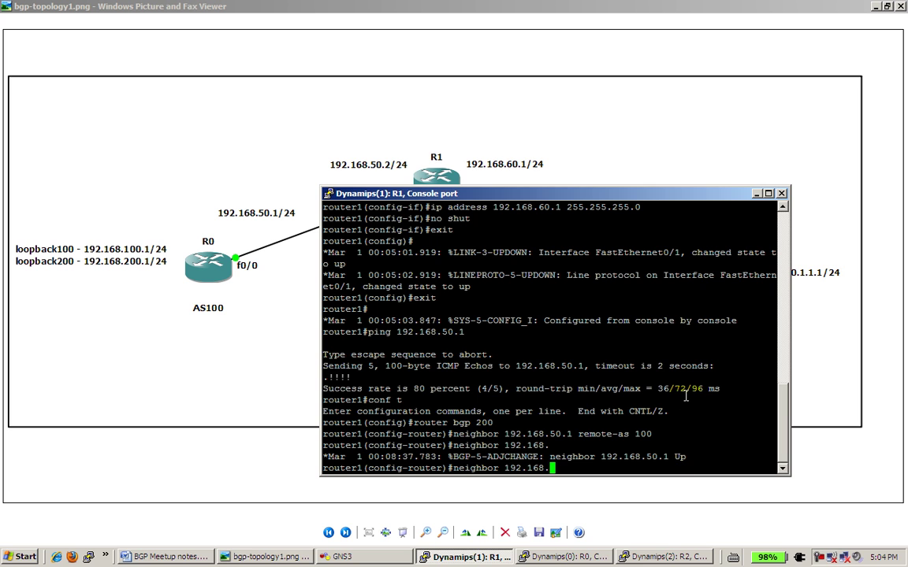
text(60.2 remote-as 300)
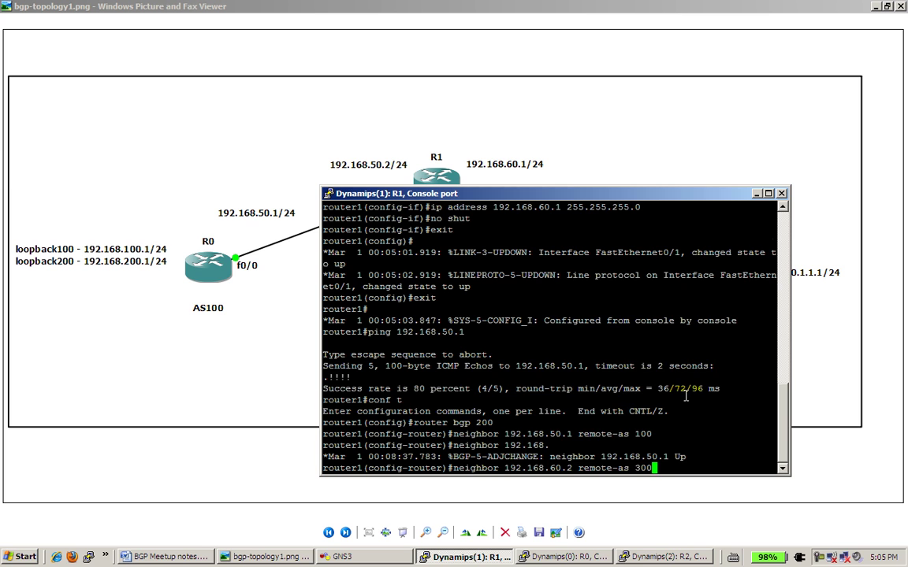
key(Return)
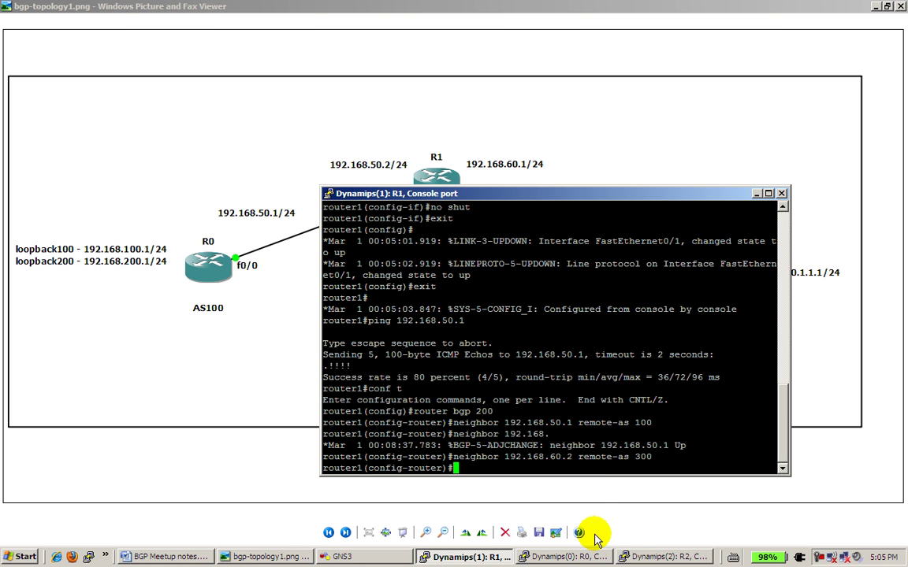
Rerun show ip bgp summary on R0 to confirm the 192.168.50.2 session is Up.
click(594, 557)
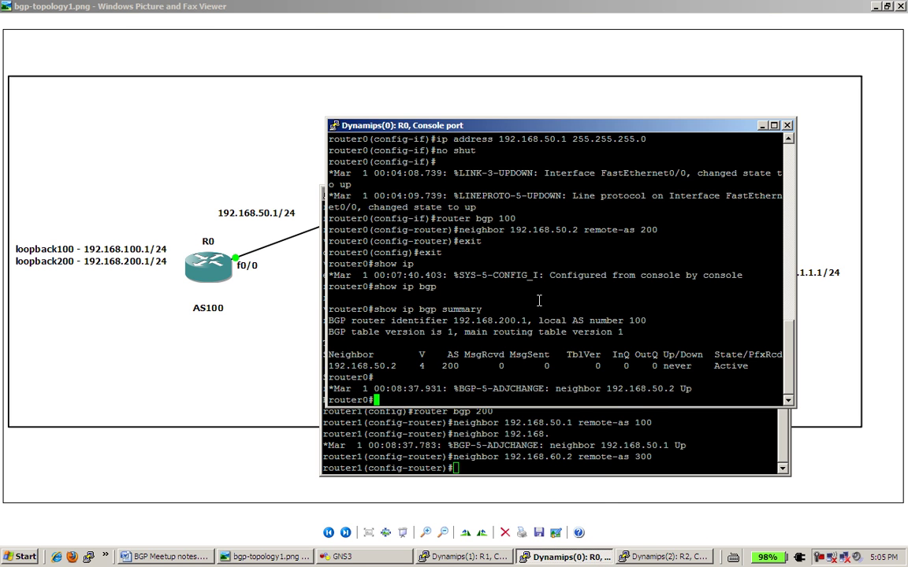
click(557, 417)
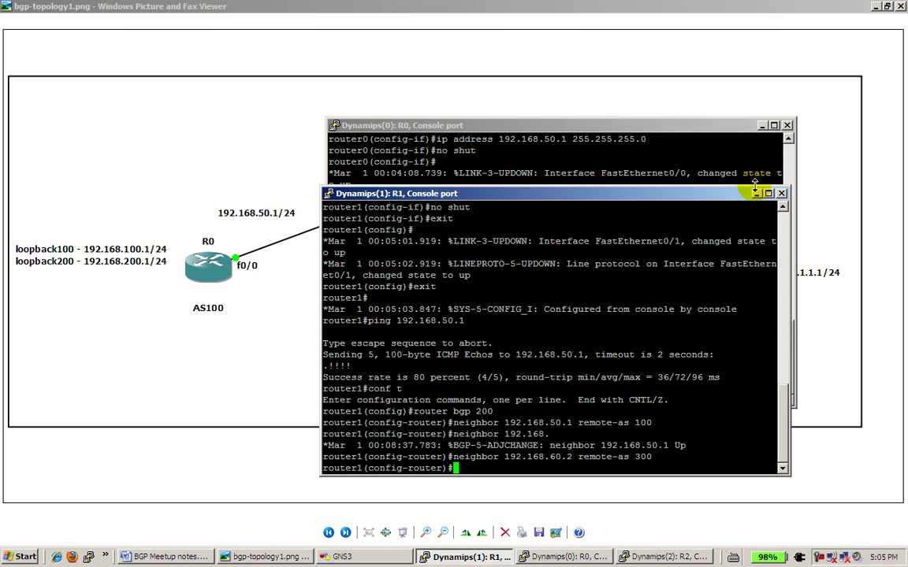
click(666, 175)
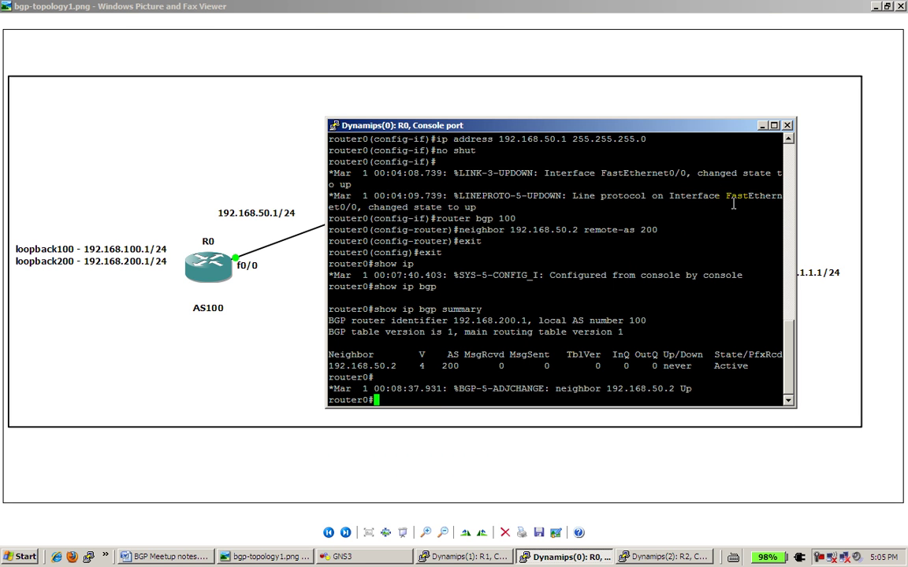
key(Up)
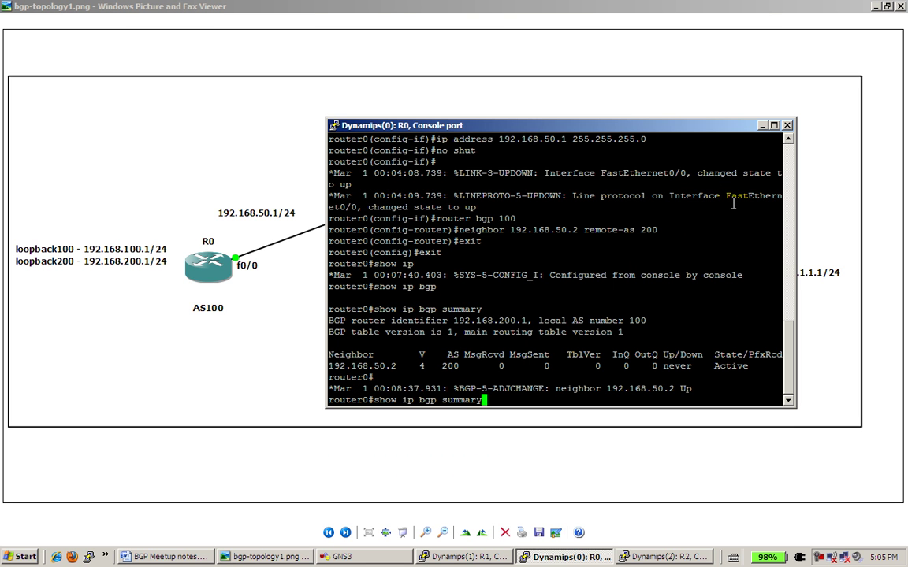
key(Return)
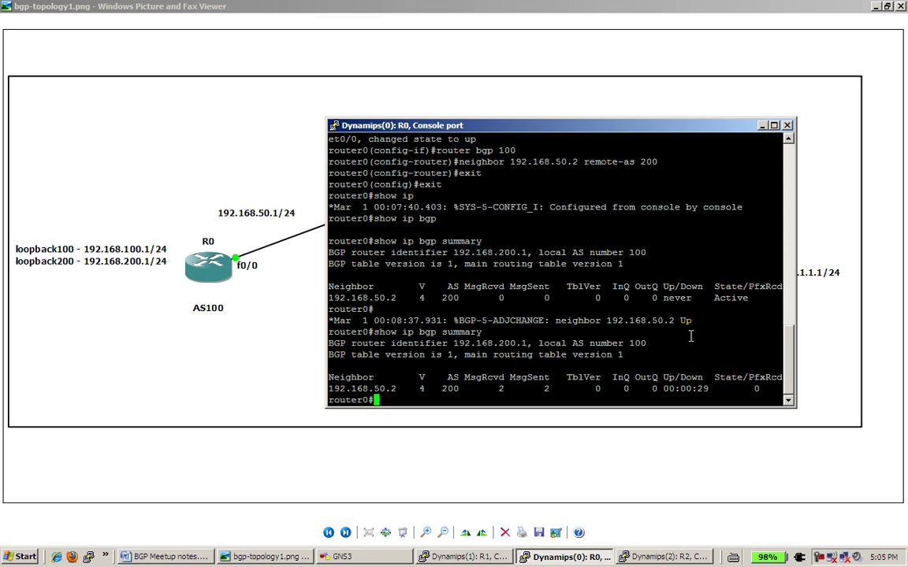
Display R0's routing table with show ip route, listing three connected networks.
text(show ip route)
key(Return)
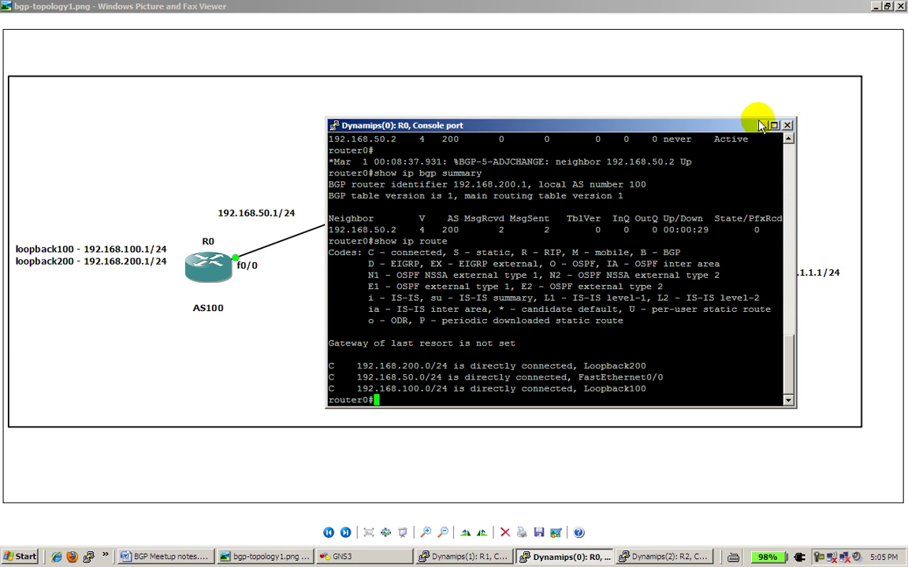
On R2, start BGP AS 300 with neighbor 192.168.60.1 in AS 200.
click(760, 126)
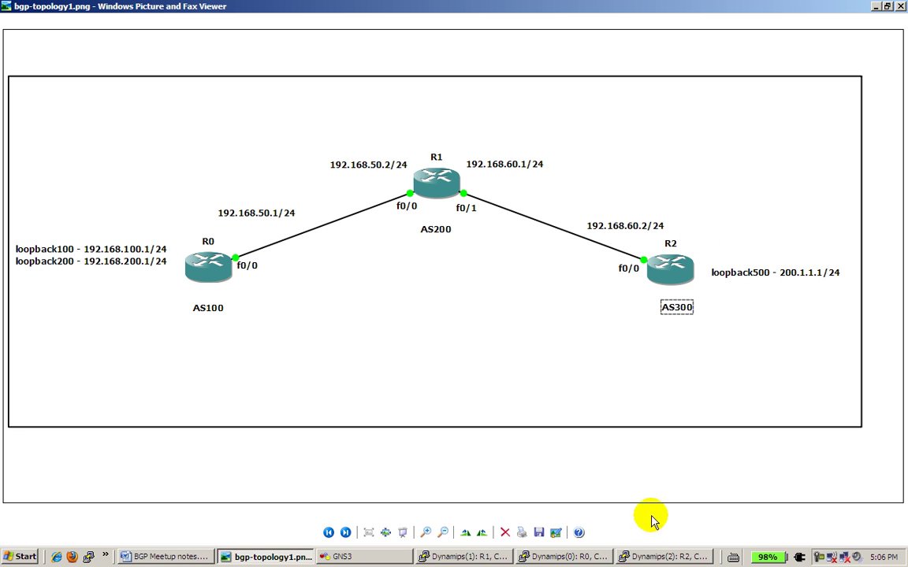
click(642, 556)
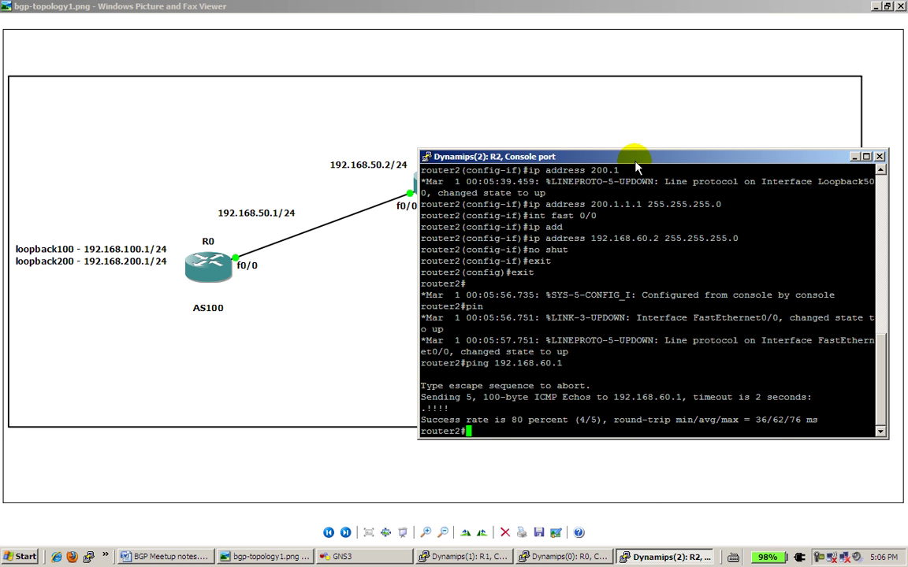
mouse_move(635, 157)
mouse_down()
mouse_move(377, 147)
mouse_move(347, 129)
mouse_up()
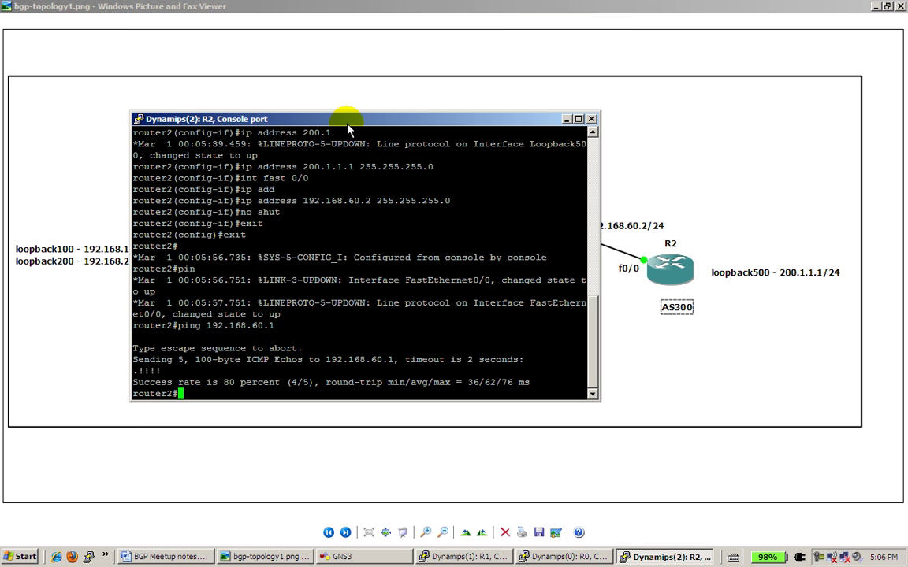
text(conf t)
key(Return)
text(router )
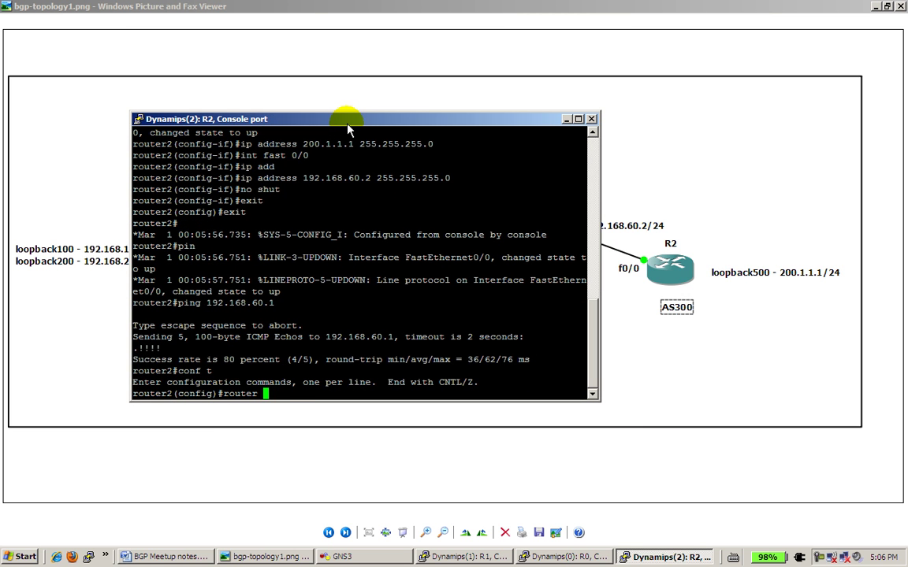
text(bgp 300)
key(Return)
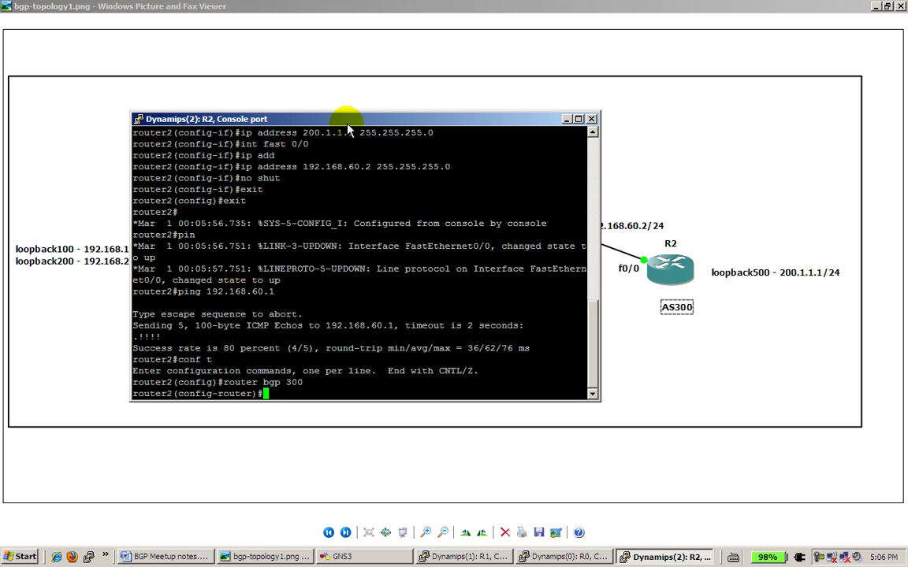
text(neighbor 192.168.60.1 )
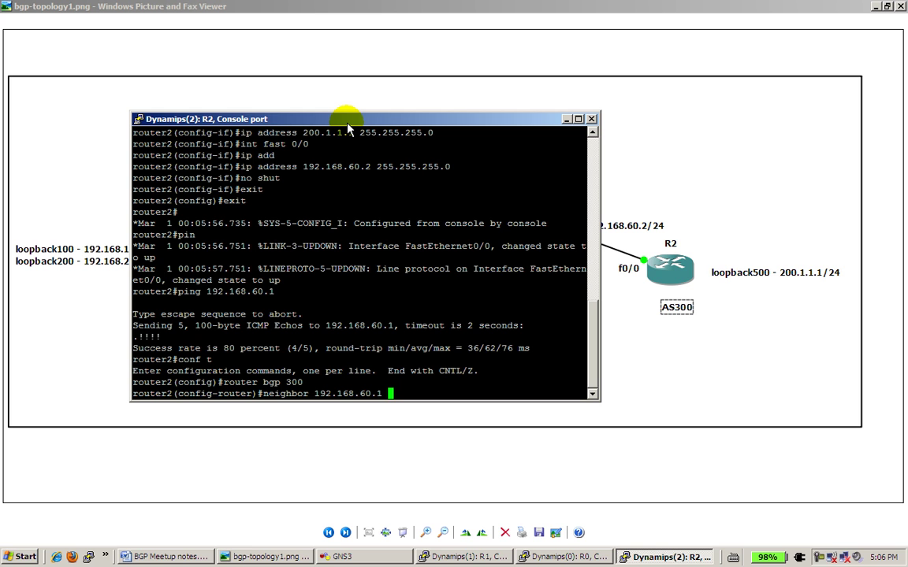
text(remote-as 200)
key(Return)
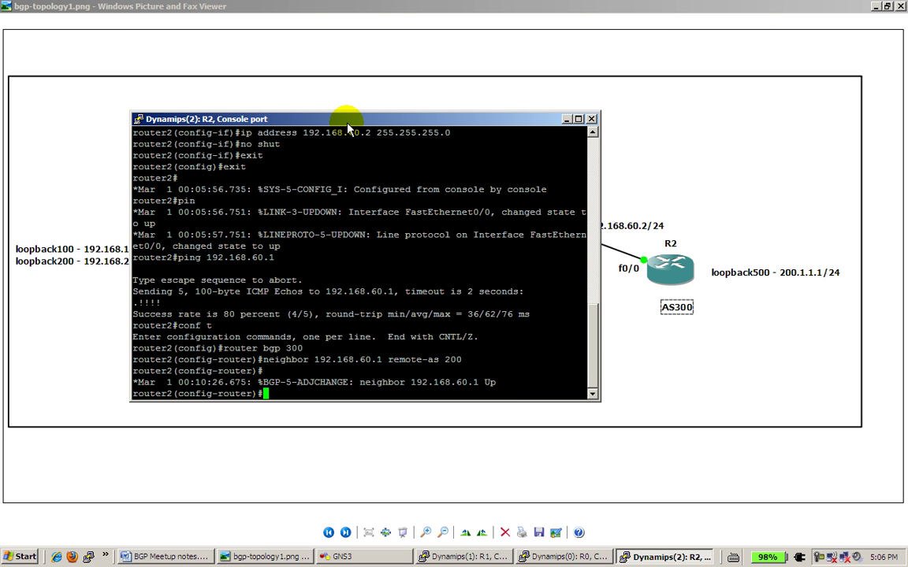
Exit configuration mode and run show ip bgp summary on R2, showing the session Up.
text(exit)
key(Return)
text(exit)
key(Return)
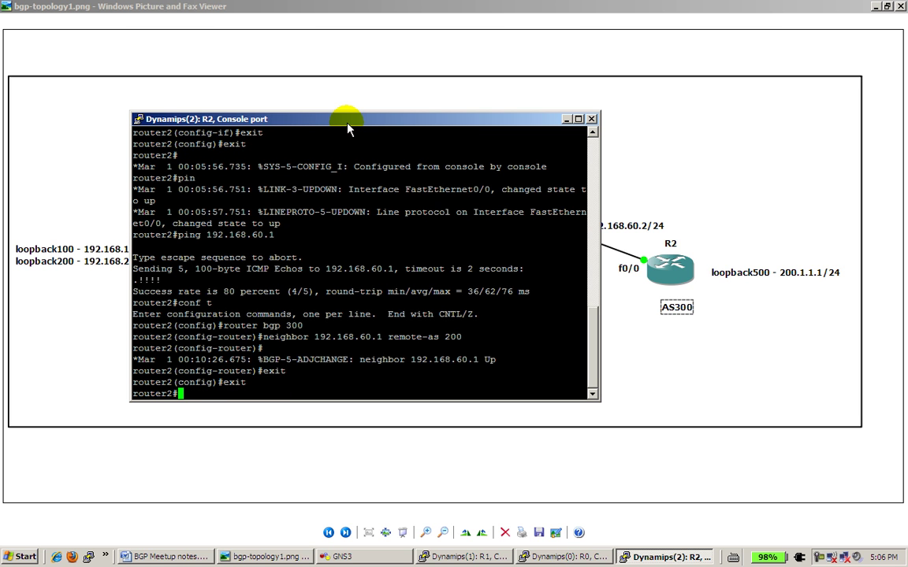
text(show ip bgp )
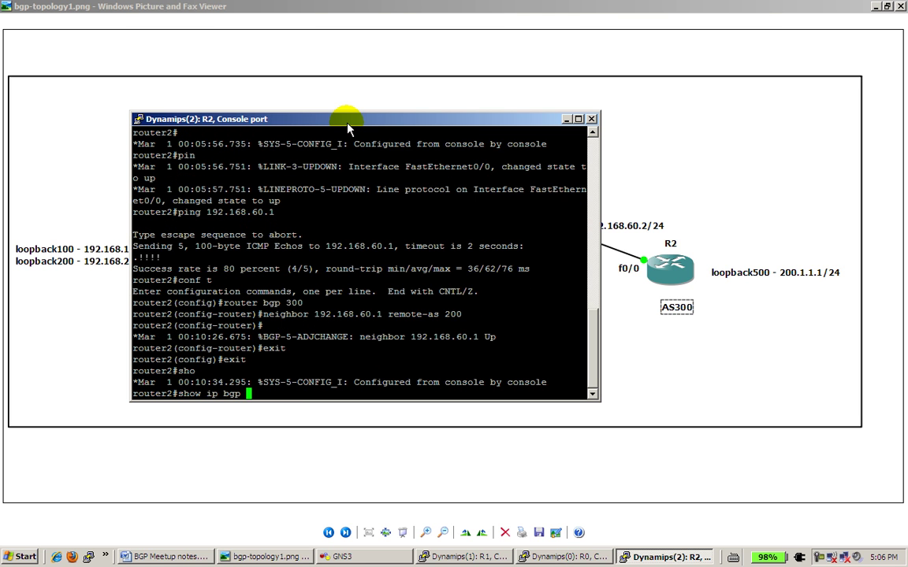
text(summary)
key(Return)
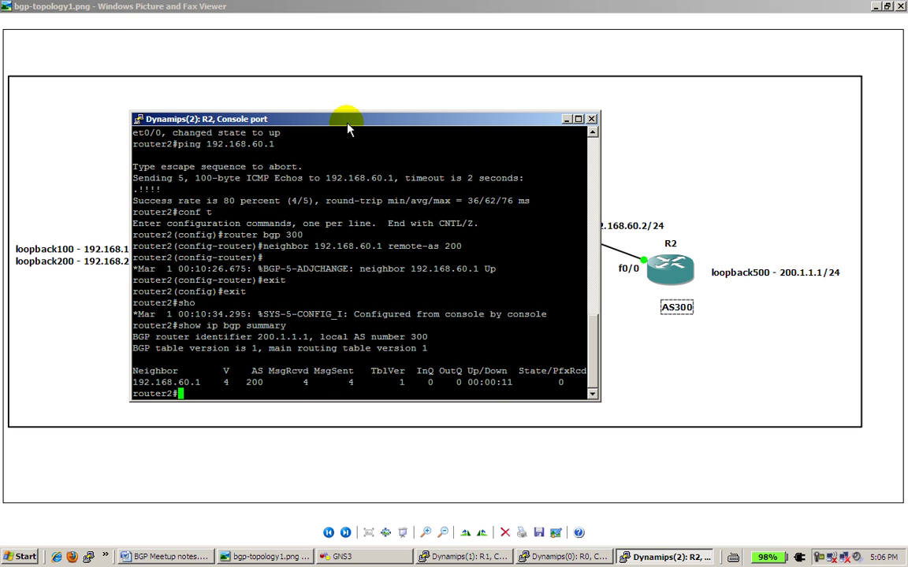
Bring R1's console forward, hide R2's, and return R1 to privileged exec mode.
click(487, 557)
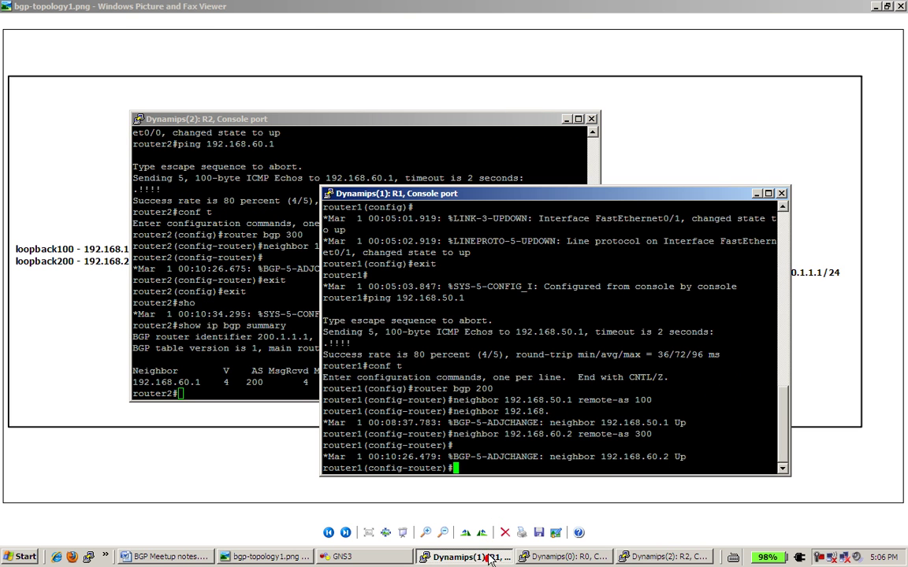
click(565, 118)
drag(565, 194, 475, 282)
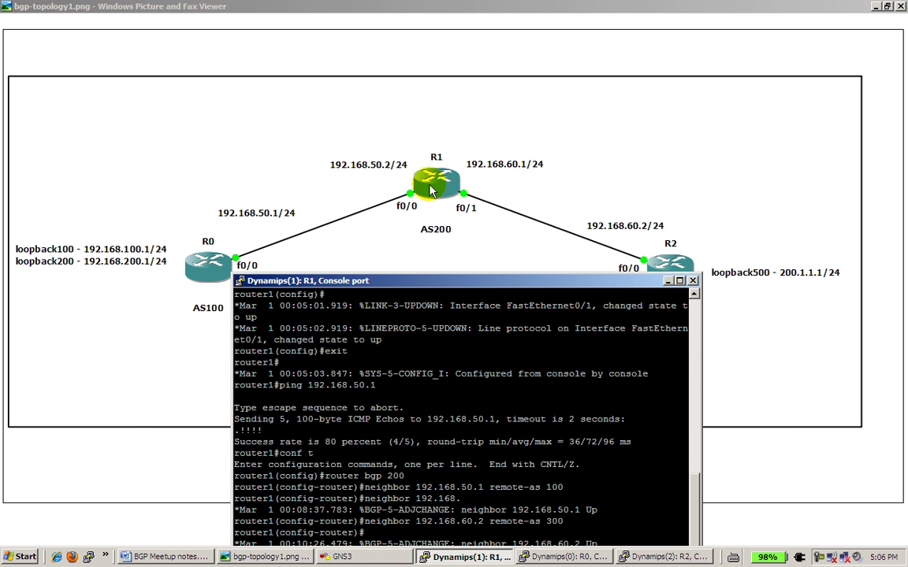
drag(489, 281, 464, 109)
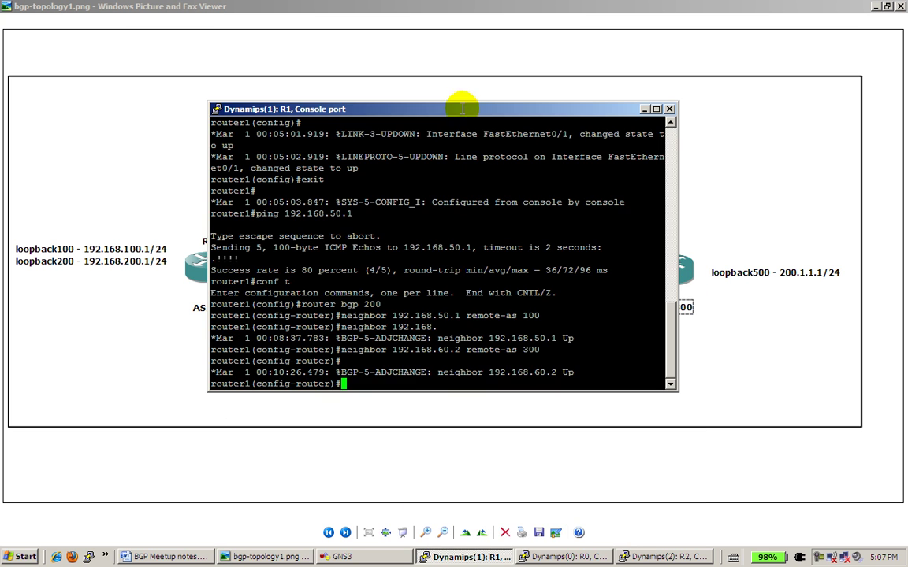
text(exit)
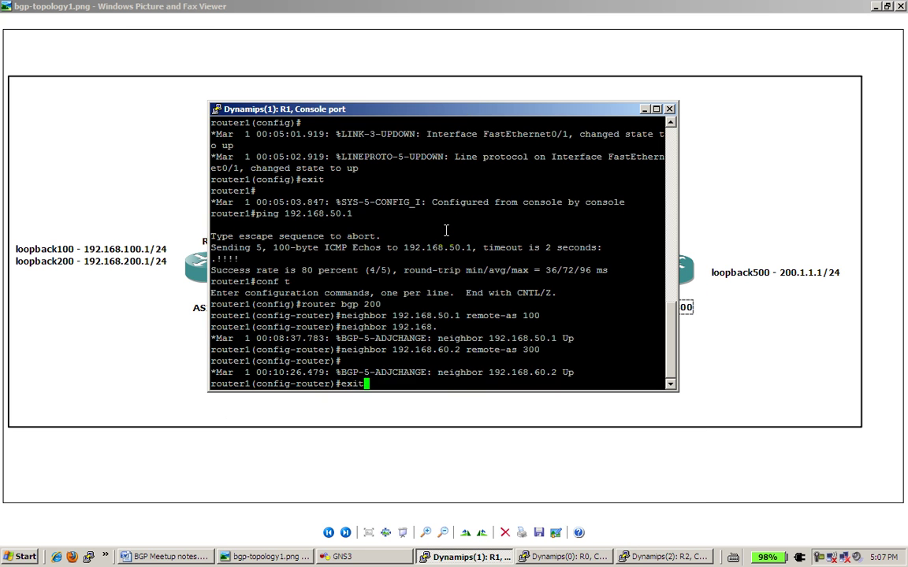
key(Return)
text(exit)
key(Return)
Run show ip bgp summary on R1, confirming its AS 100 and AS 300 peers.
text(co)
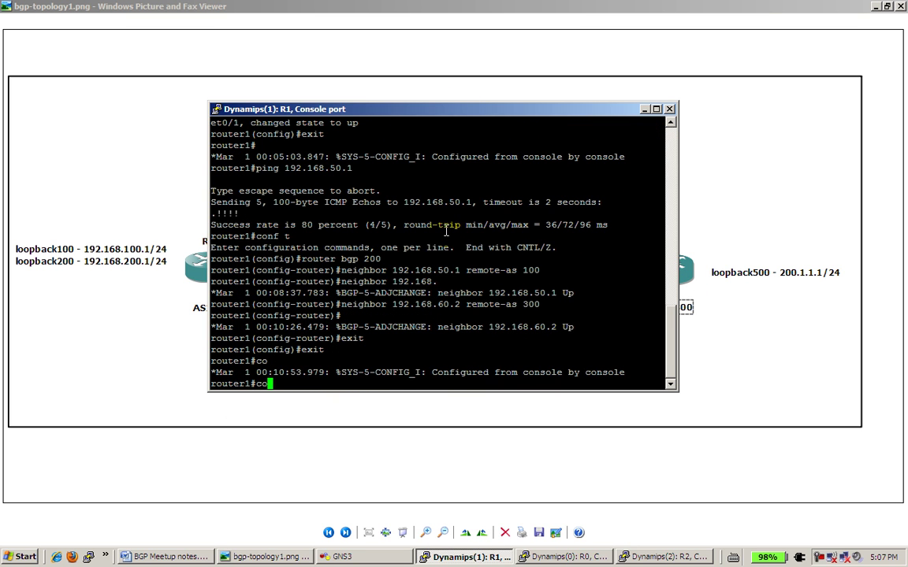
key(BackSpace)
key(BackSpace)
text(show ip bgp summary)
key(Return)
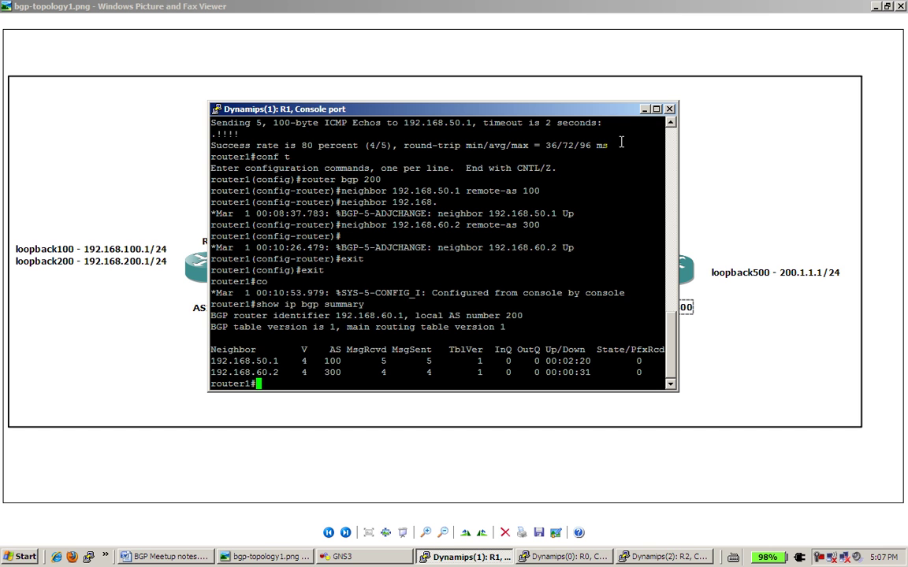
click(643, 109)
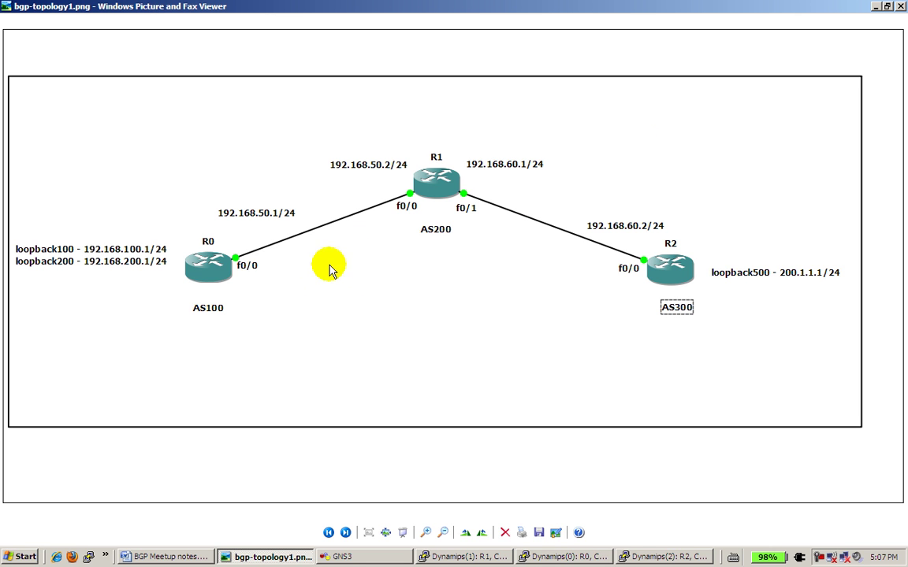